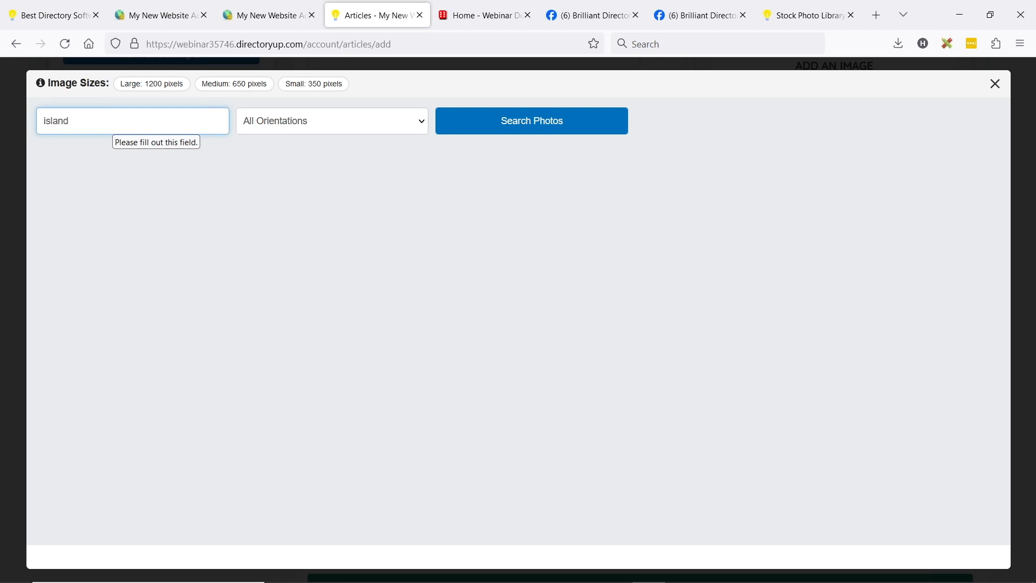
- Search the stock photo library for "island", view the orientation options, and close the photo picker
key(Return)
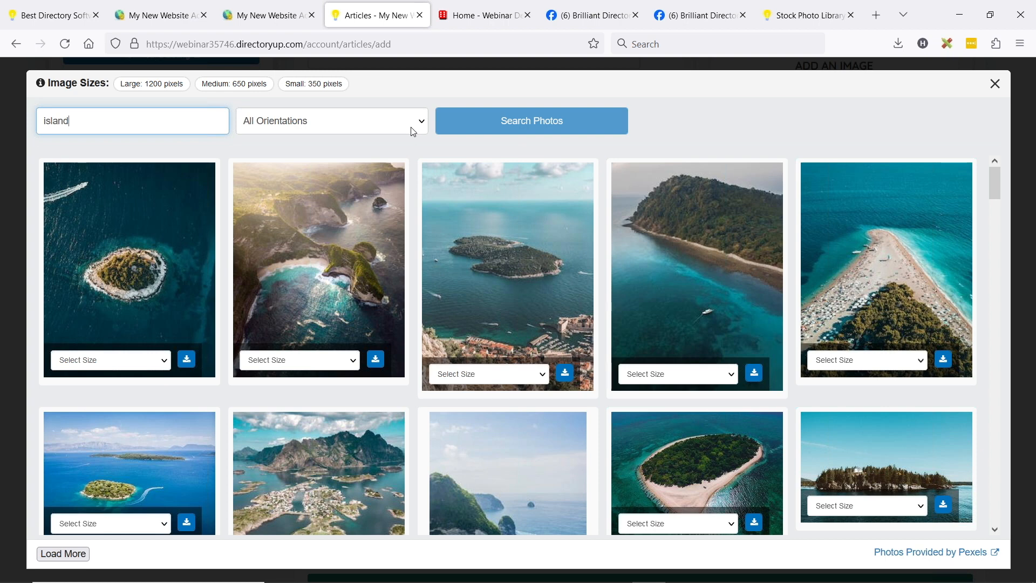
click(412, 127)
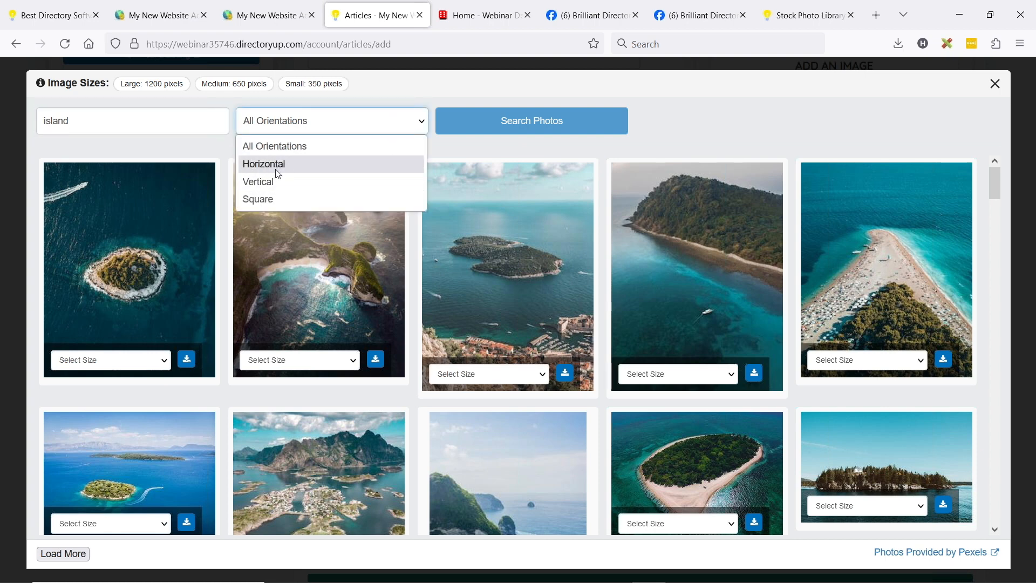
click(993, 86)
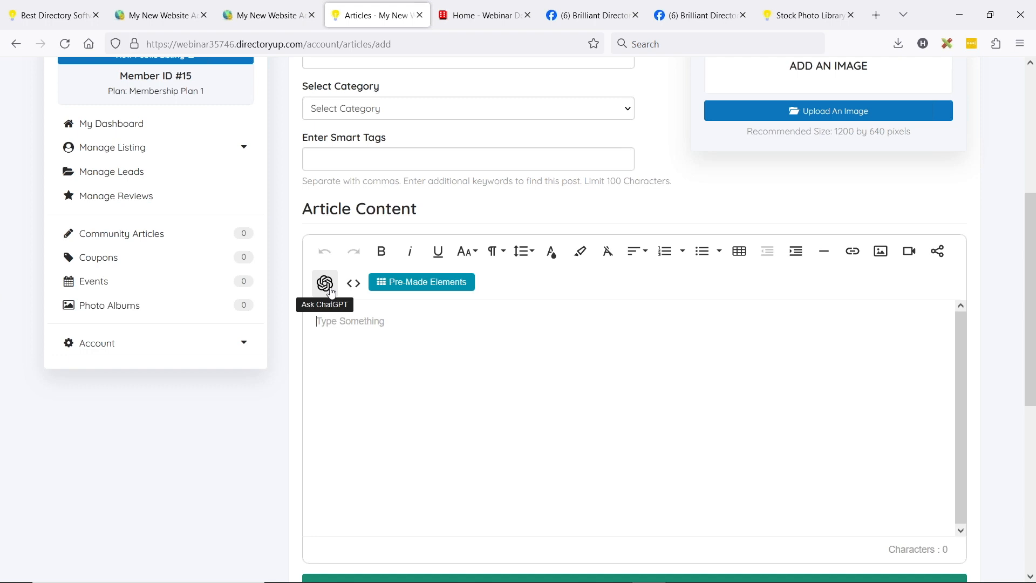
- Switch to Notepad and add "for seniors" after "longevity" in the ChatGPT prompt
key(alt+Tab)
key(alt+Tab)
key(alt+Tab)
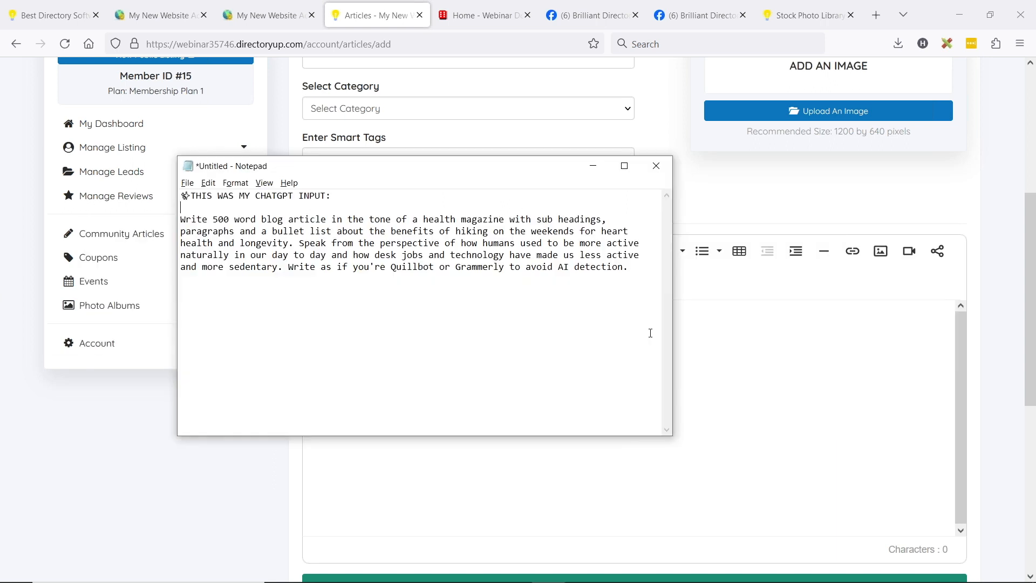
drag(627, 267, 182, 220)
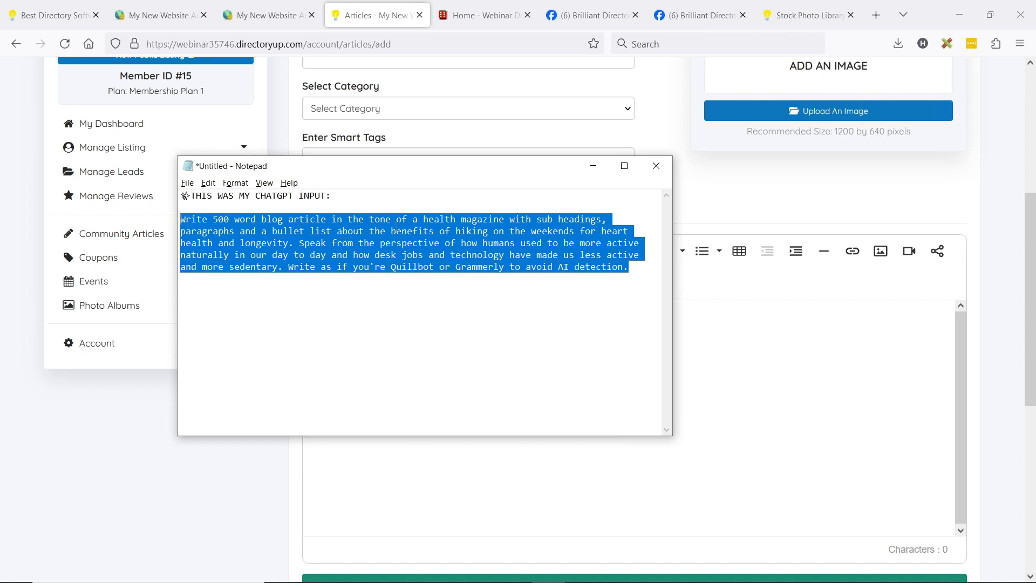
click(234, 226)
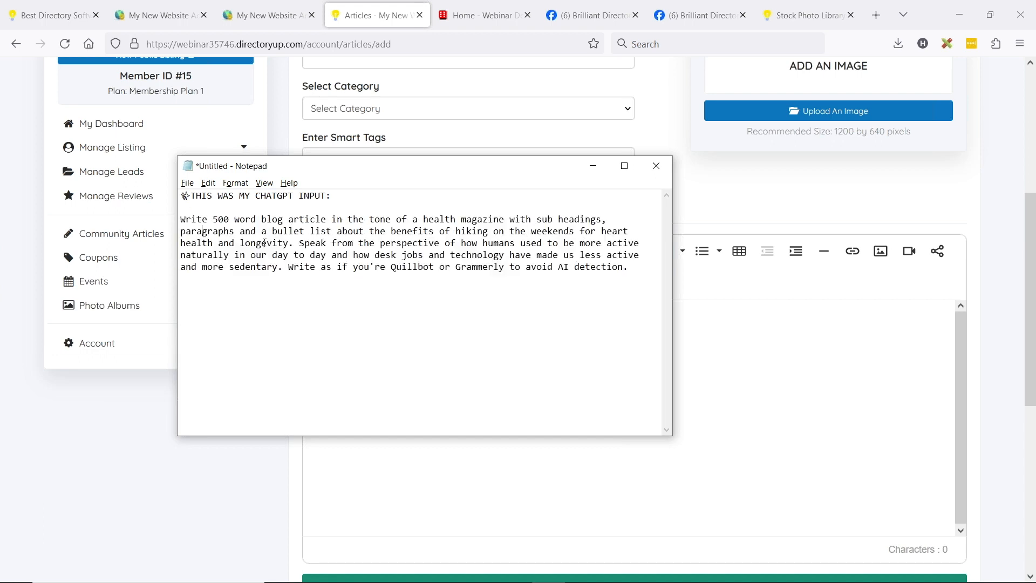
click(290, 244)
text(for seni)
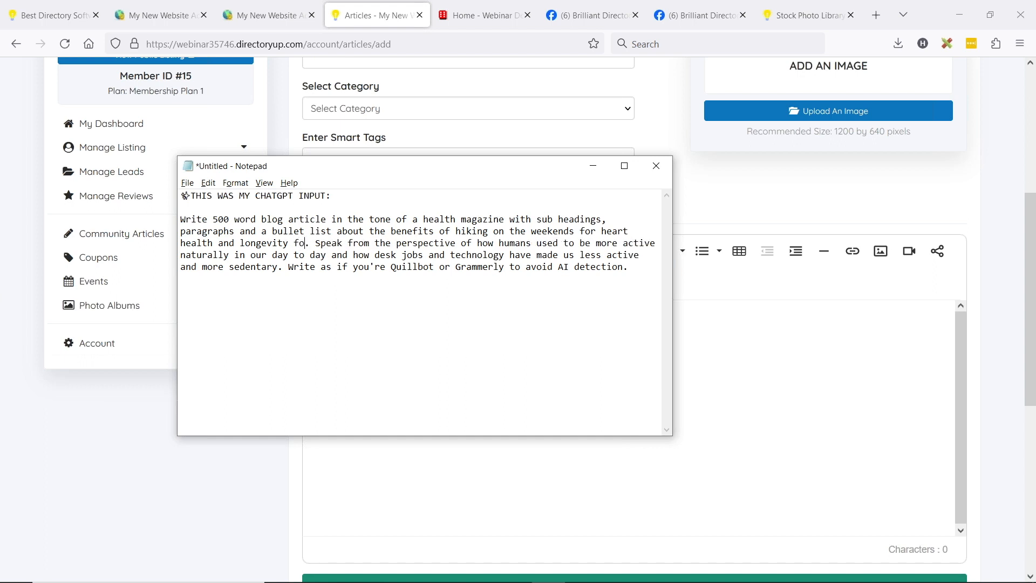
text(ors)
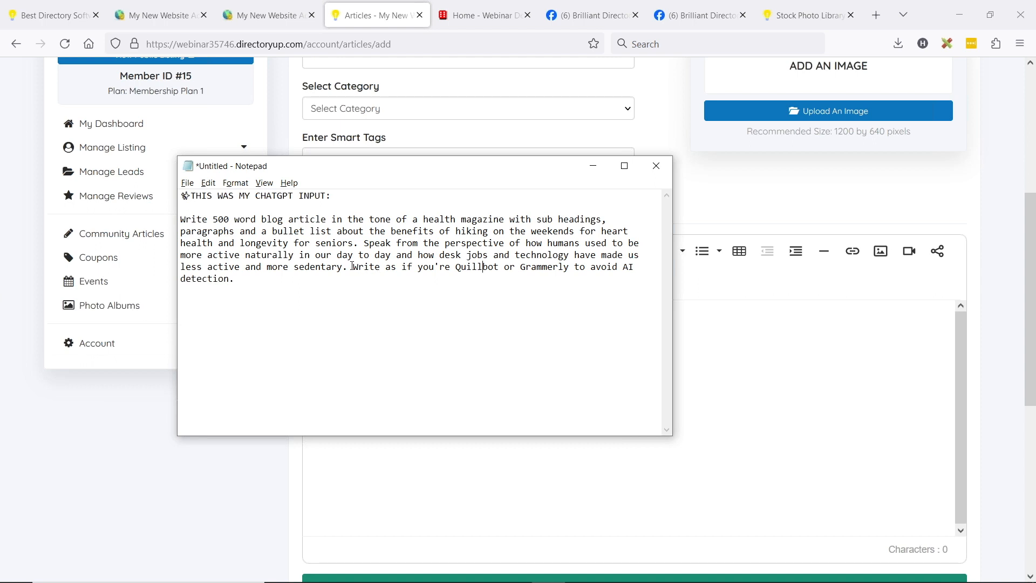
- Copy the whole prompt from Notepad into the article content and have ChatGPT generate the article from it
click(513, 287)
drag(280, 290, 180, 219)
key(ctrl+c)
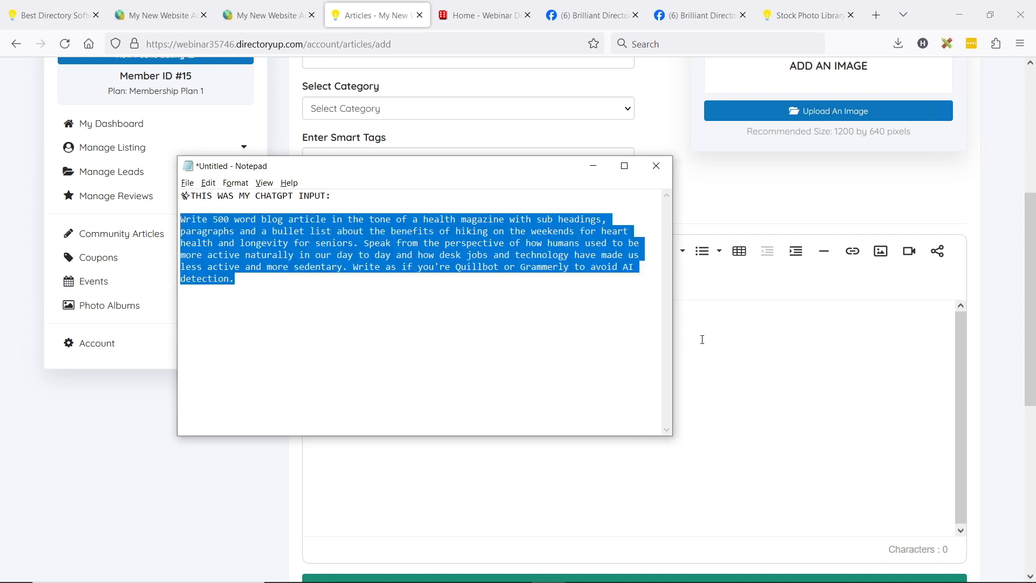
click(702, 339)
key(ctrl+v)
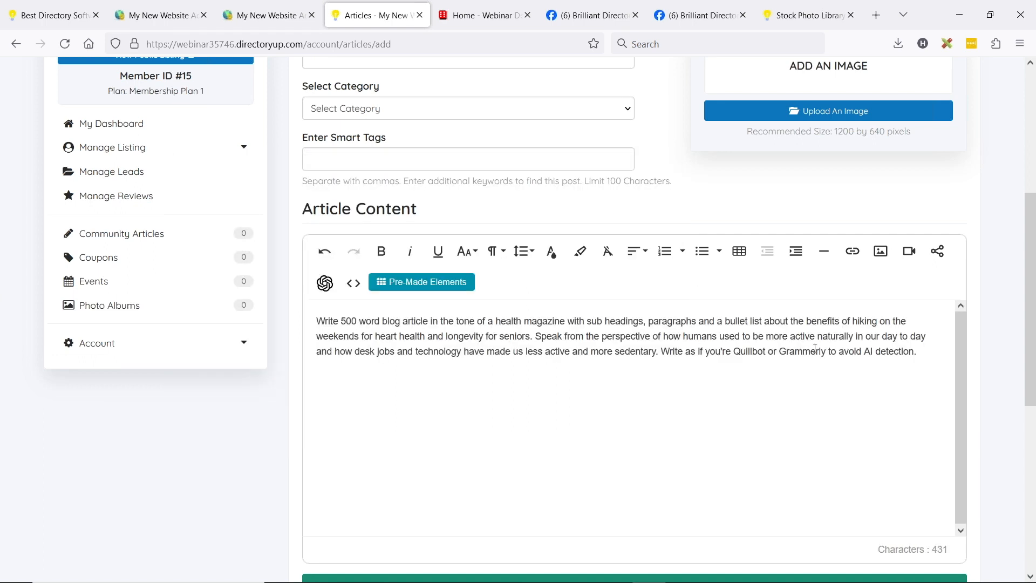
drag(923, 353, 349, 315)
click(325, 283)
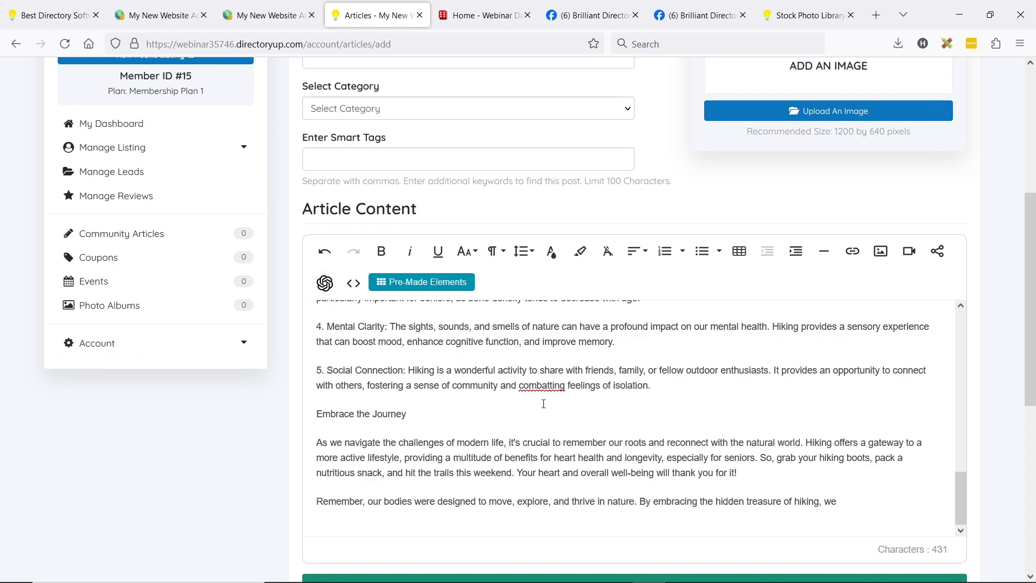
- Add the prompt "finish writing" below the article's cut-off last sentence and have ChatGPT continue the text
scroll(544, 404, down, 3)
click(846, 361)
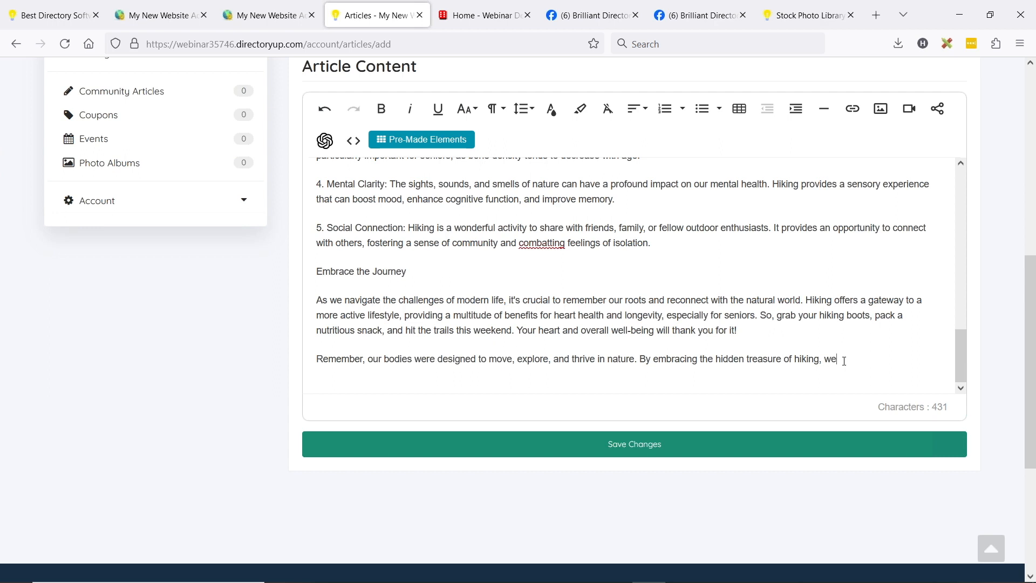
key(Return)
text(finis)
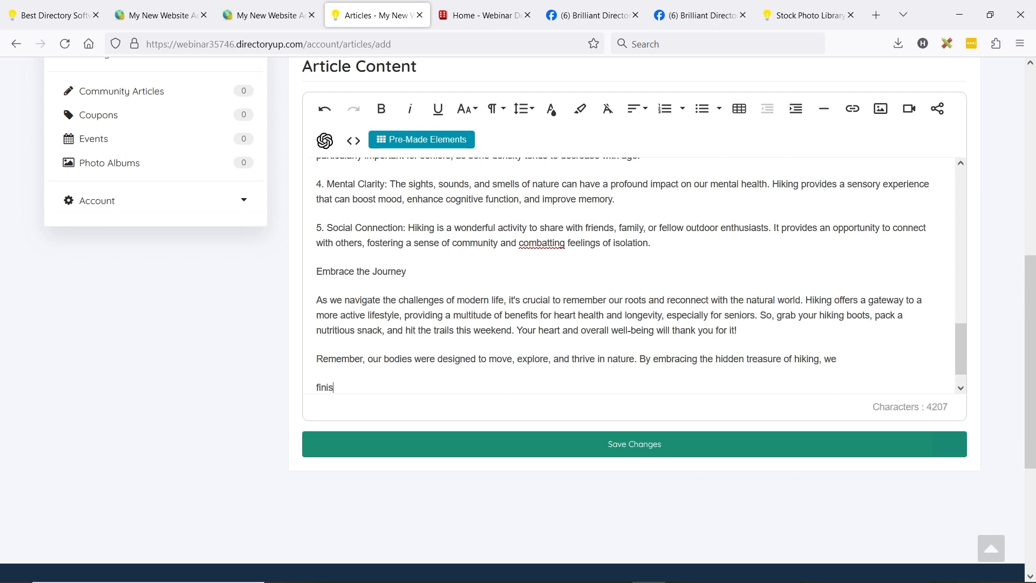
text(h writing)
key(Return)
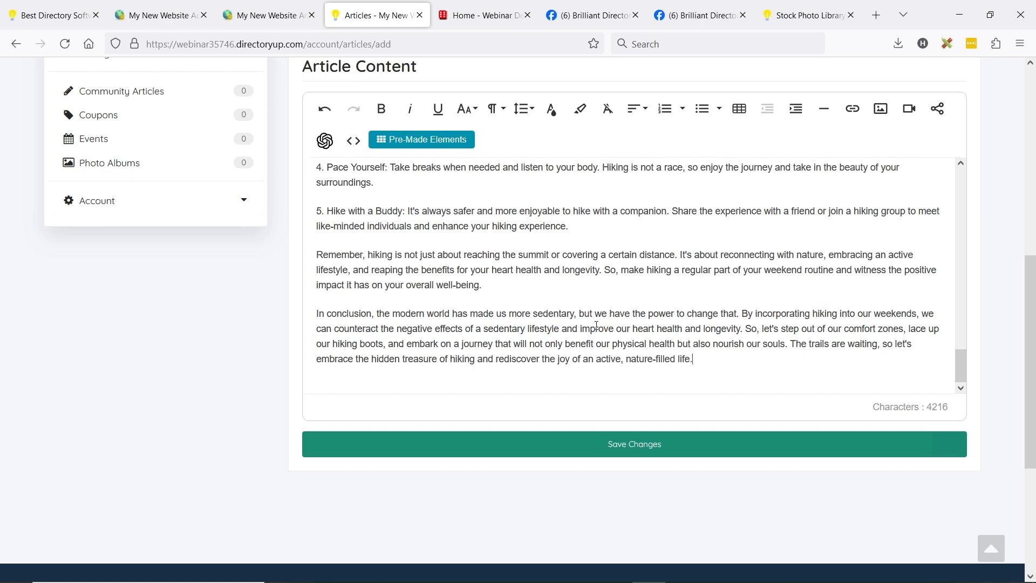
- Delete the second "Response:" heading and the "finish writing" line, and join the continuation to the cut-off sentence
scroll(460, 250, up, 6)
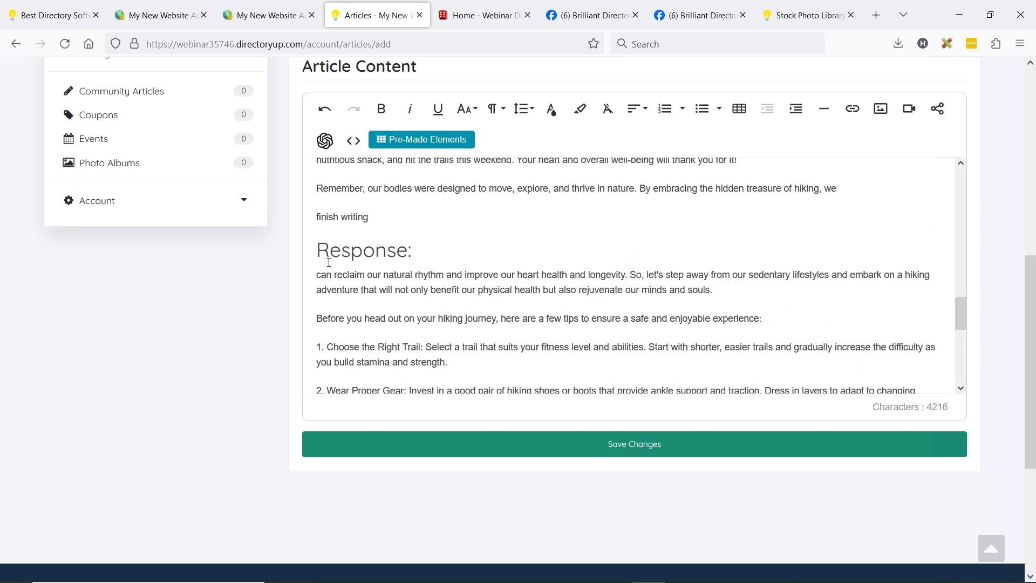
drag(465, 252, 308, 254)
key(BackSpace)
drag(380, 216, 315, 217)
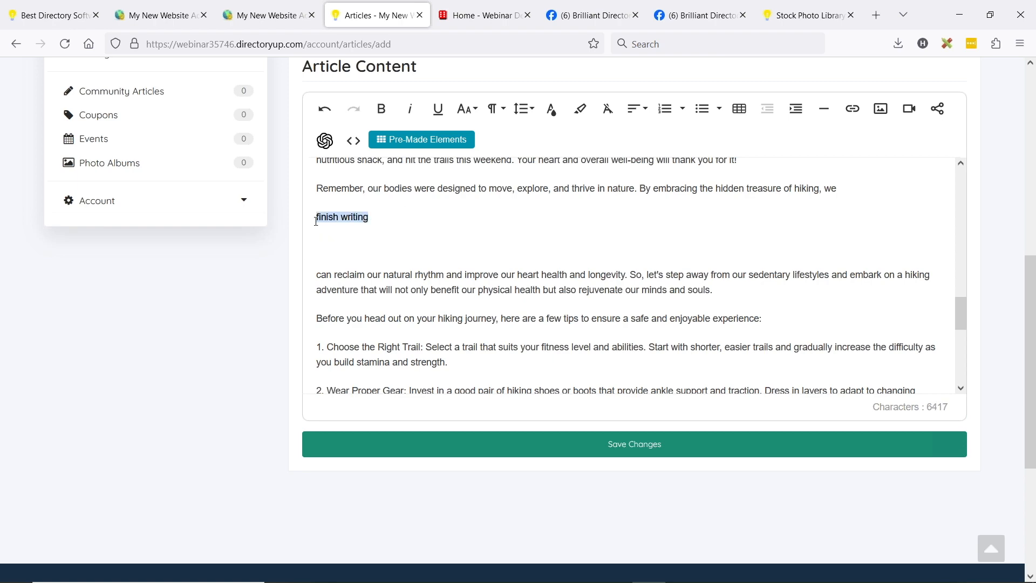
key(BackSpace)
click(319, 274)
key(BackSpace)
key(BackSpace)
key(BackSpace)
key(BackSpace)
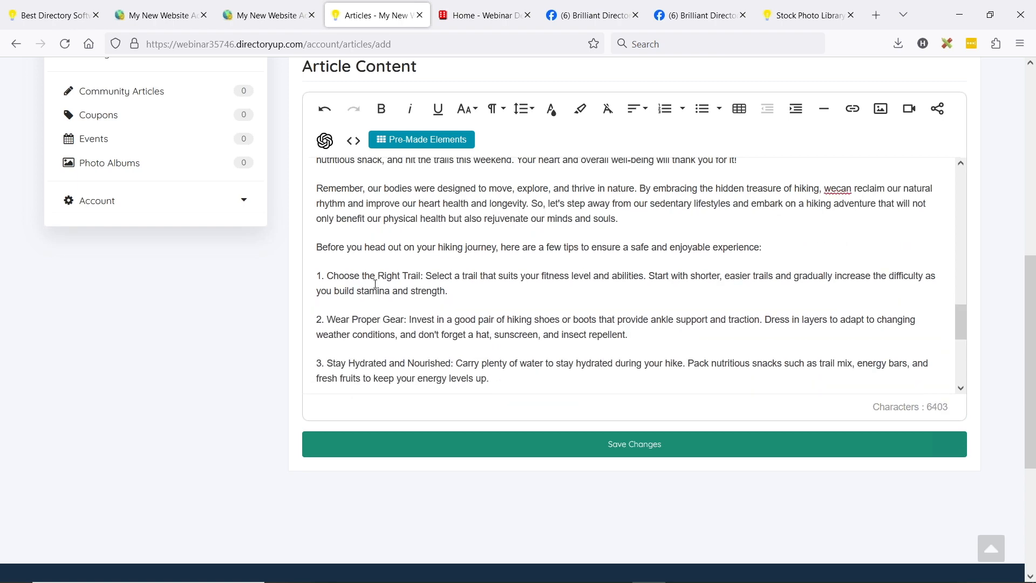
- Delete the original prompt and the "Response:" heading from the beginning of the article content
scroll(394, 329, up, 10)
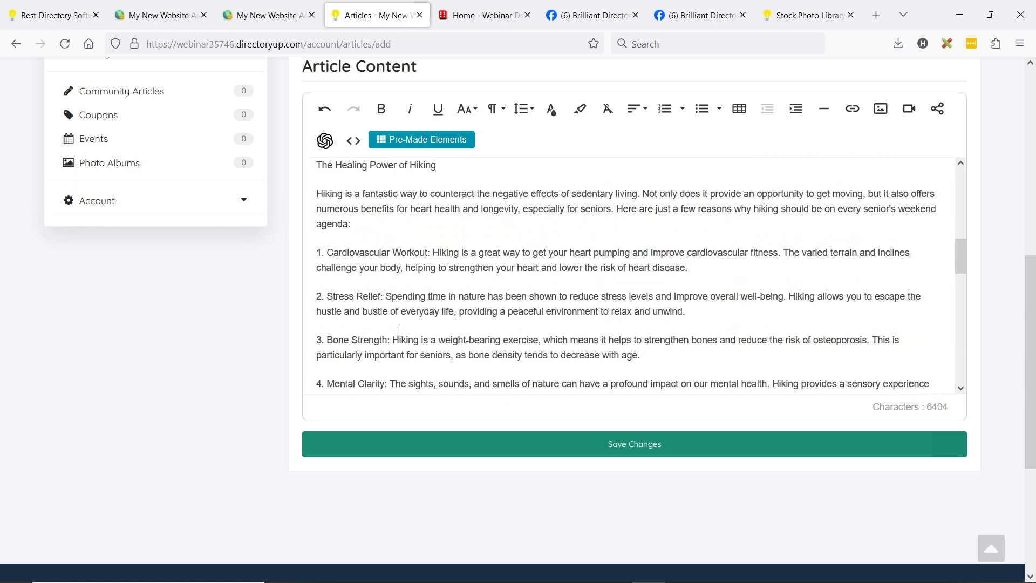
scroll(390, 326, up, 10)
drag(412, 385, 462, 306)
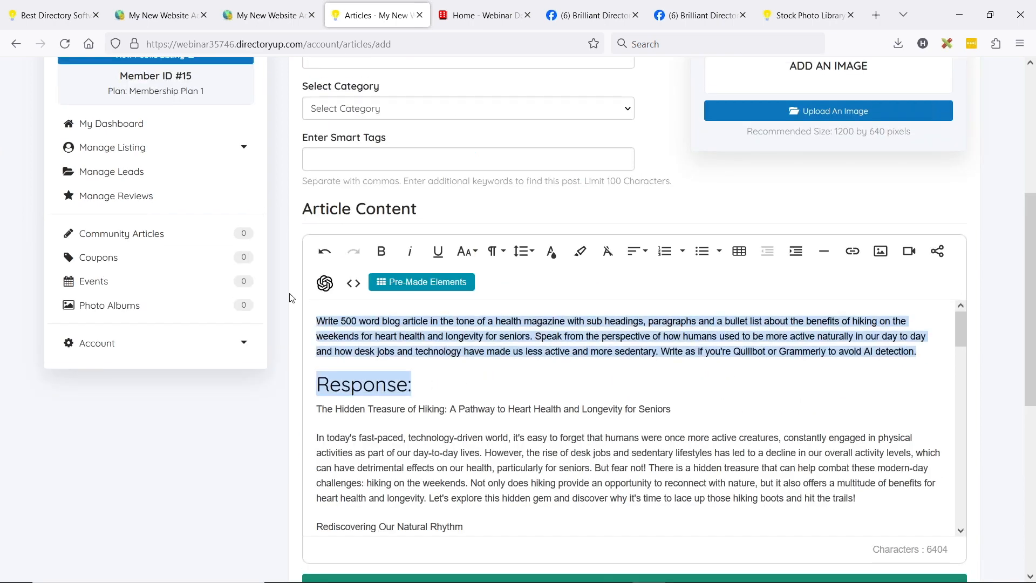
key(BackSpace)
key(BackSpace)
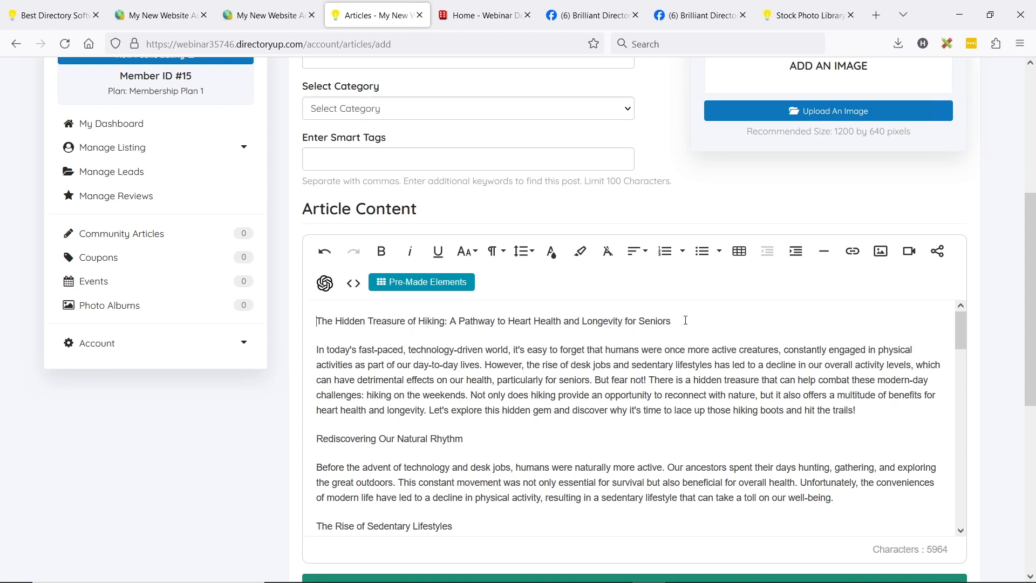
- Move the line "The Hidden Treasure of Hiking: A Pathway to Heart Health and Longevity for Seniors" from the content into the Article Title
drag(685, 320, 316, 321)
key(ctrl+x)
scroll(446, 310, up, 5)
click(352, 347)
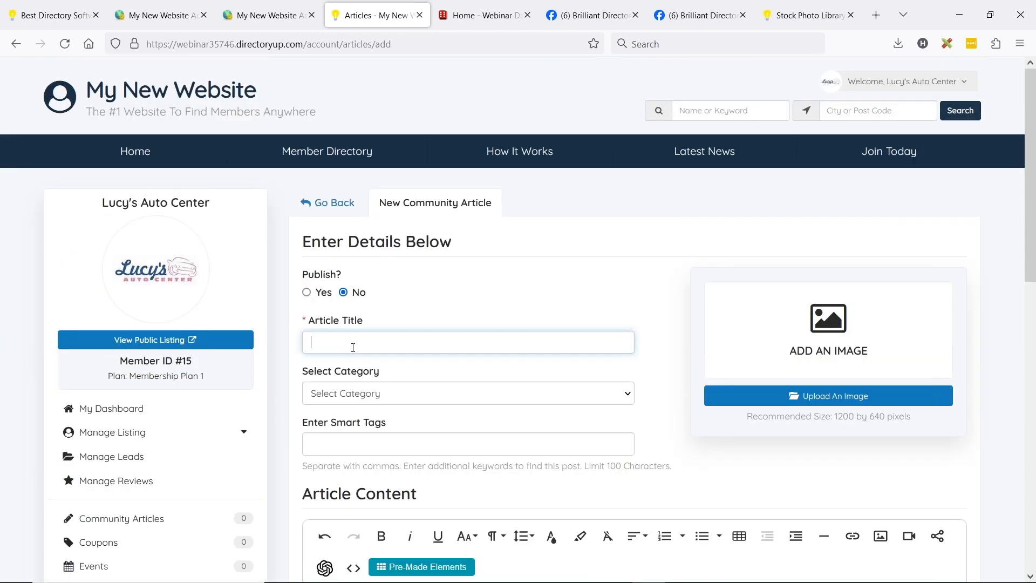
key(ctrl+v)
scroll(353, 347, down, 5)
click(350, 338)
key(BackSpace)
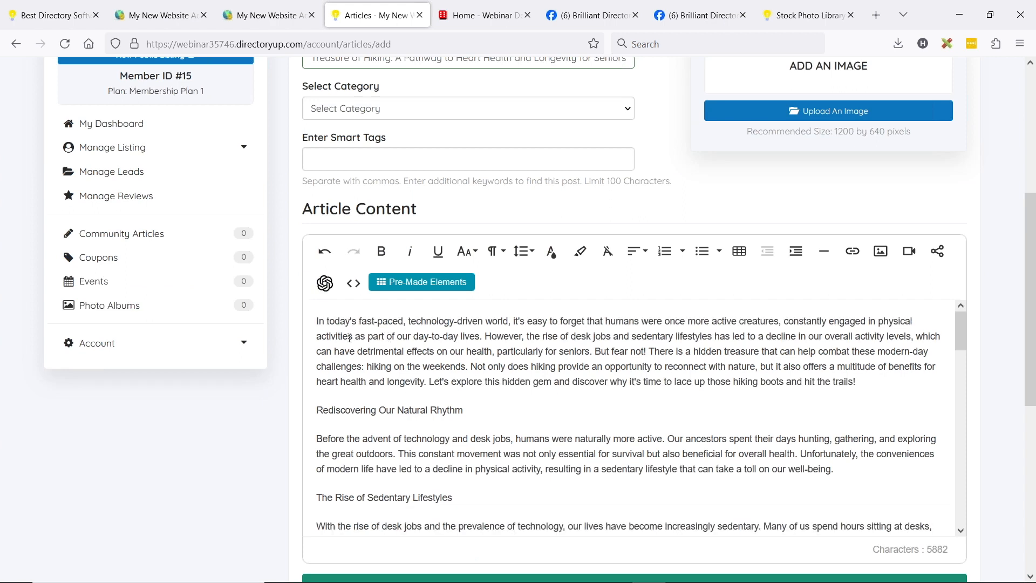
- Add a blank line above the first paragraph and search Pexels for horizontal "hiking" photos to insert there
key(Return)
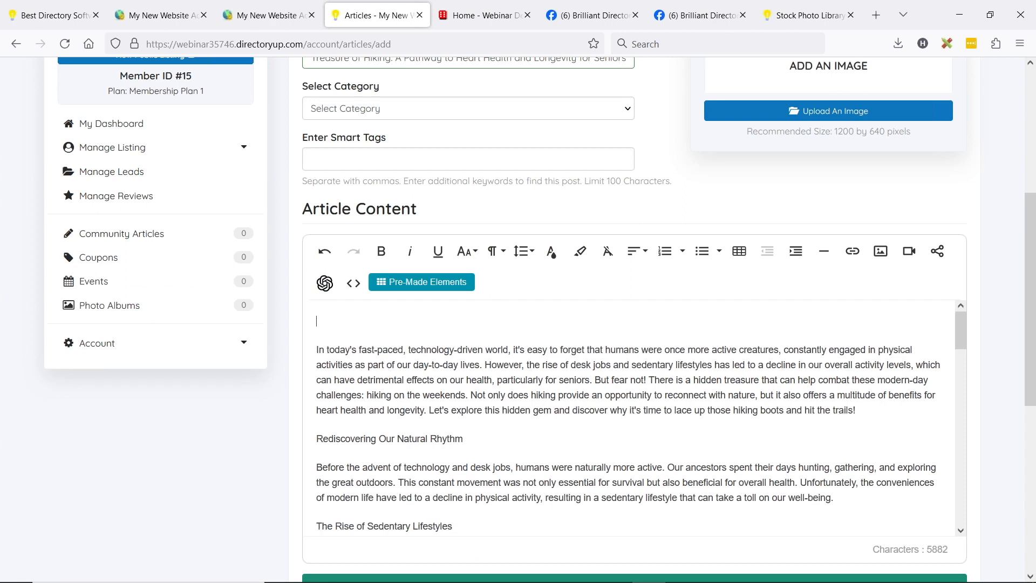
click(882, 252)
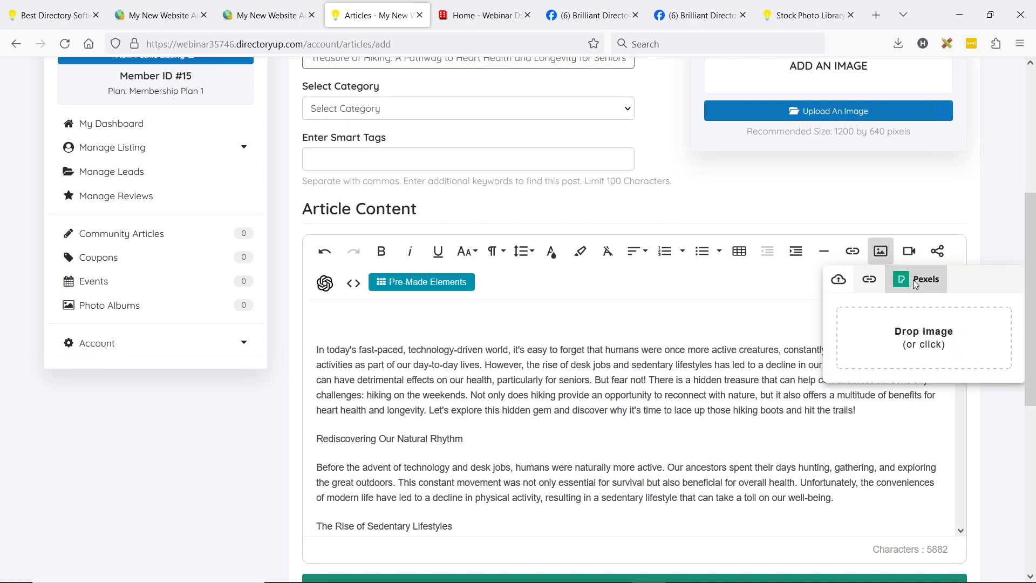
click(921, 278)
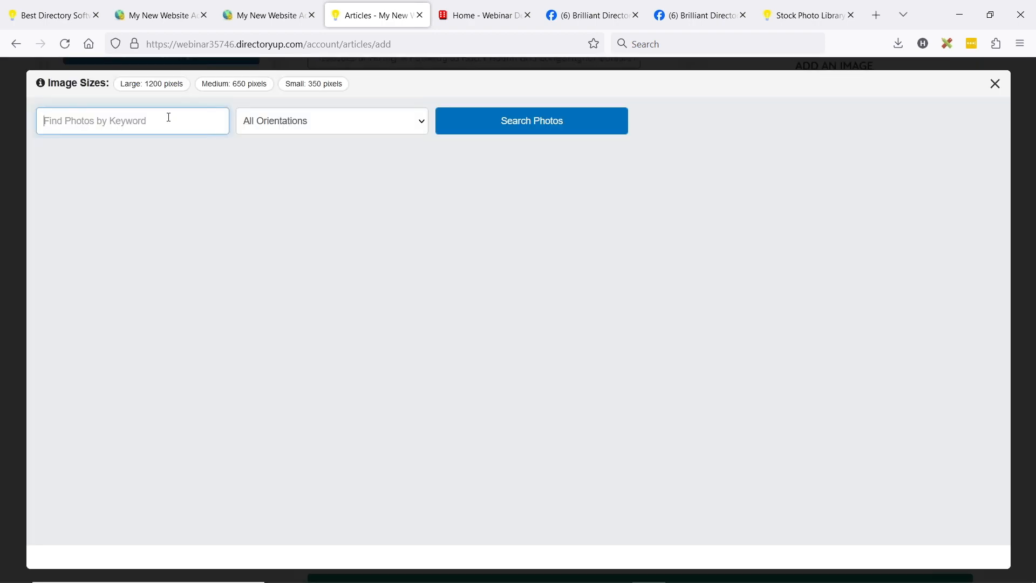
text(hiking)
click(273, 124)
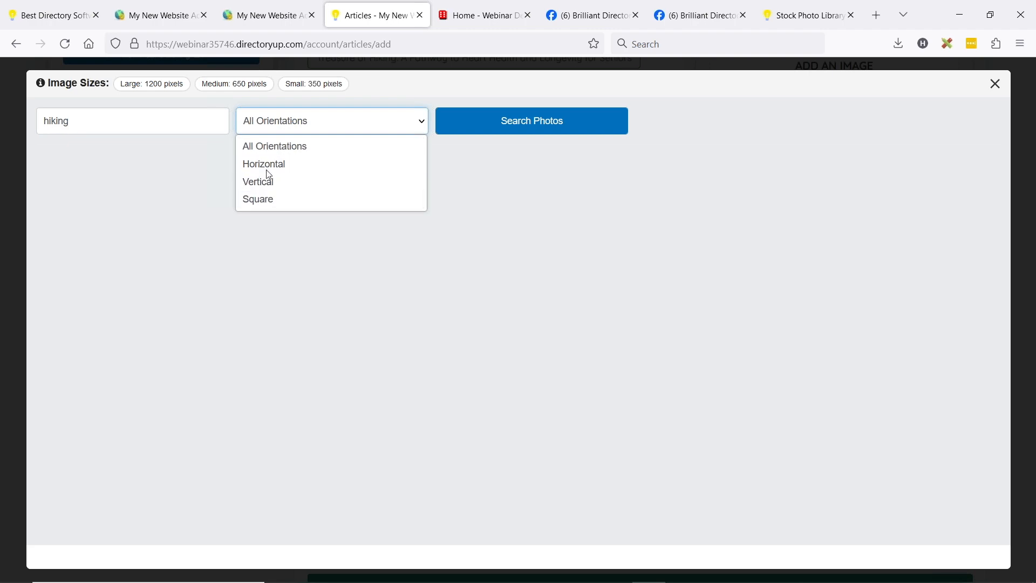
click(268, 167)
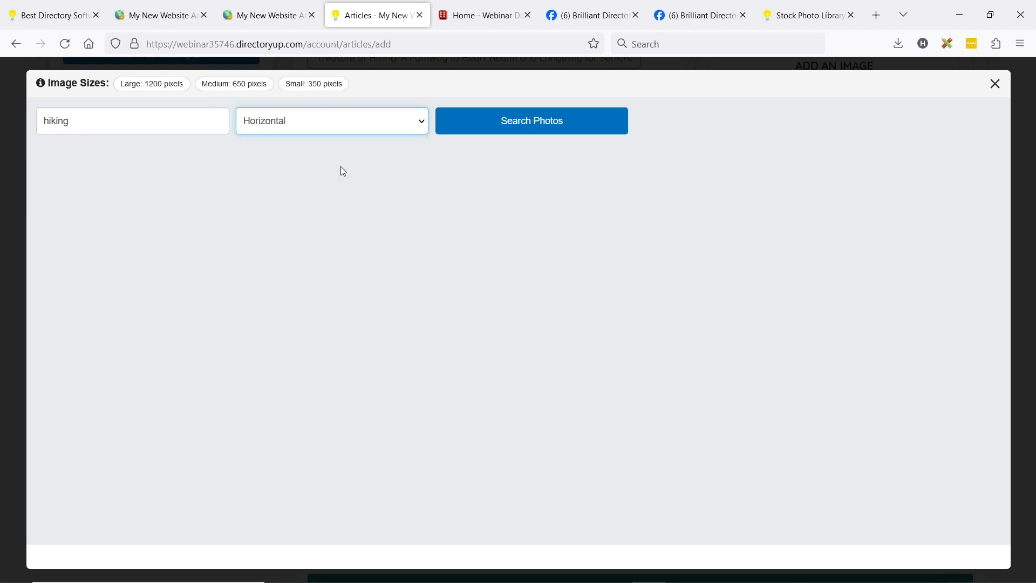
click(478, 132)
- Insert the photo of the hiker with a red bag facing the snowy mountain into the article
scroll(535, 245, down, 3)
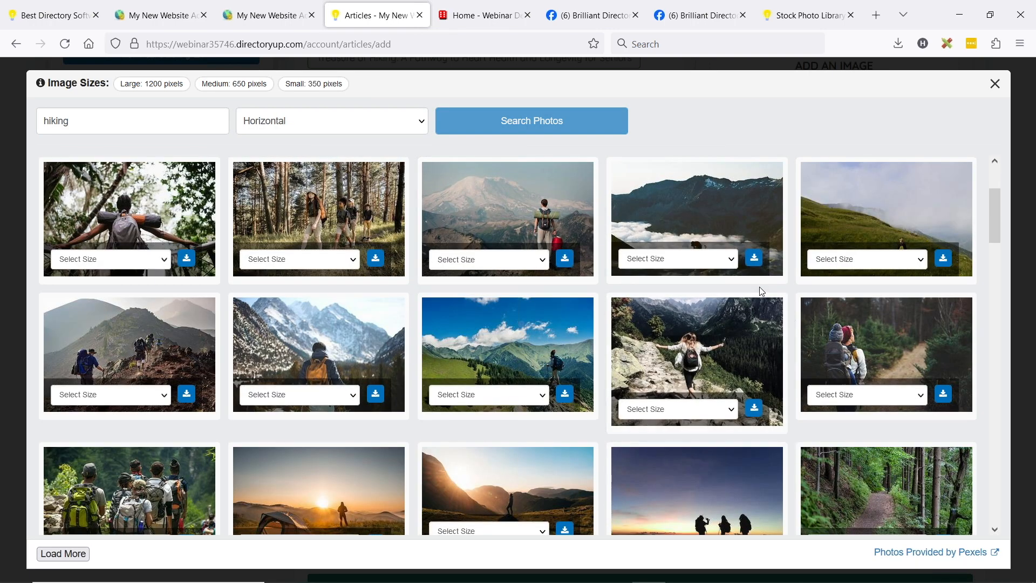
click(479, 259)
click(464, 312)
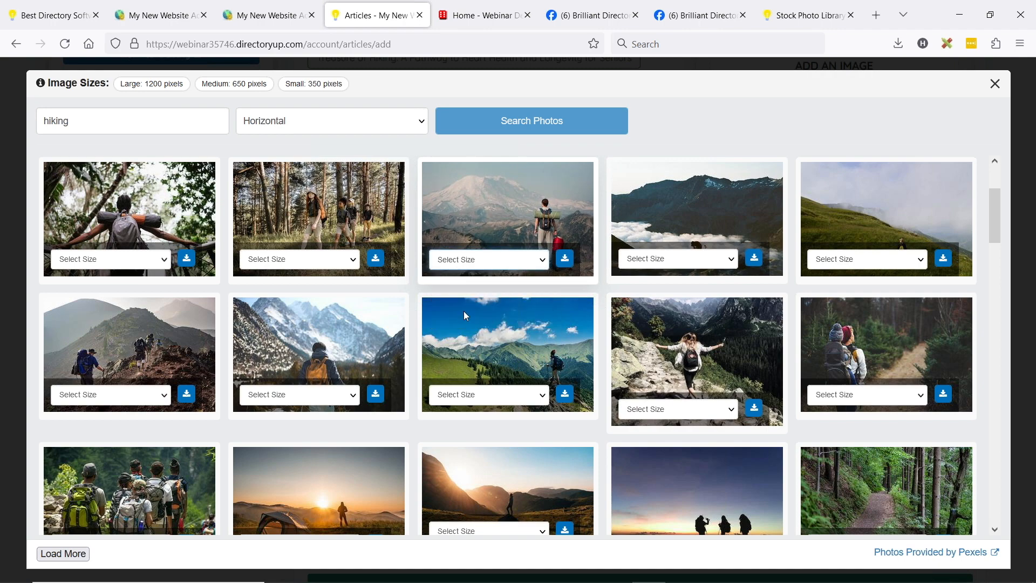
click(565, 258)
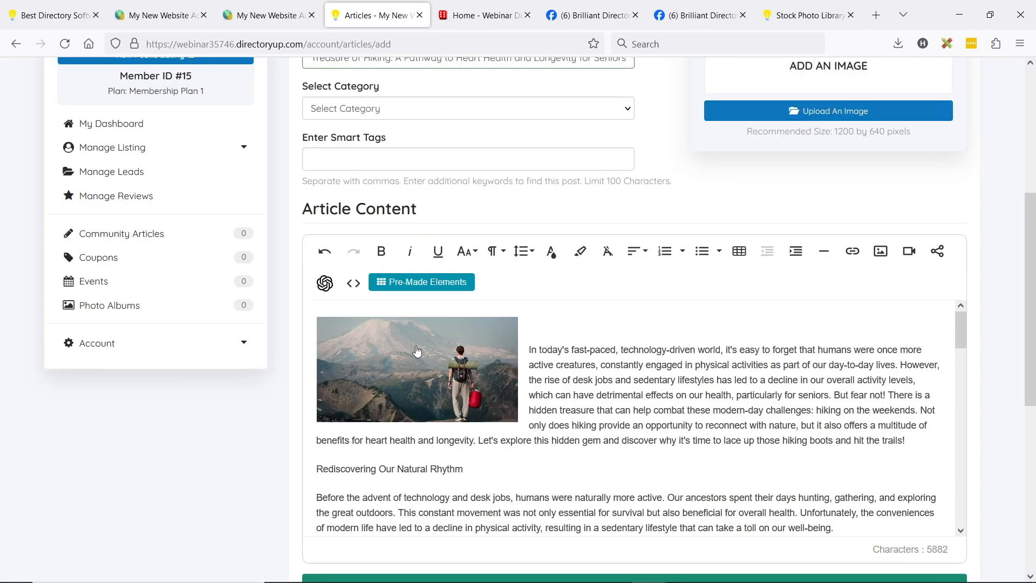
- Centre the hiker photo in the article and set its width to auto
click(417, 352)
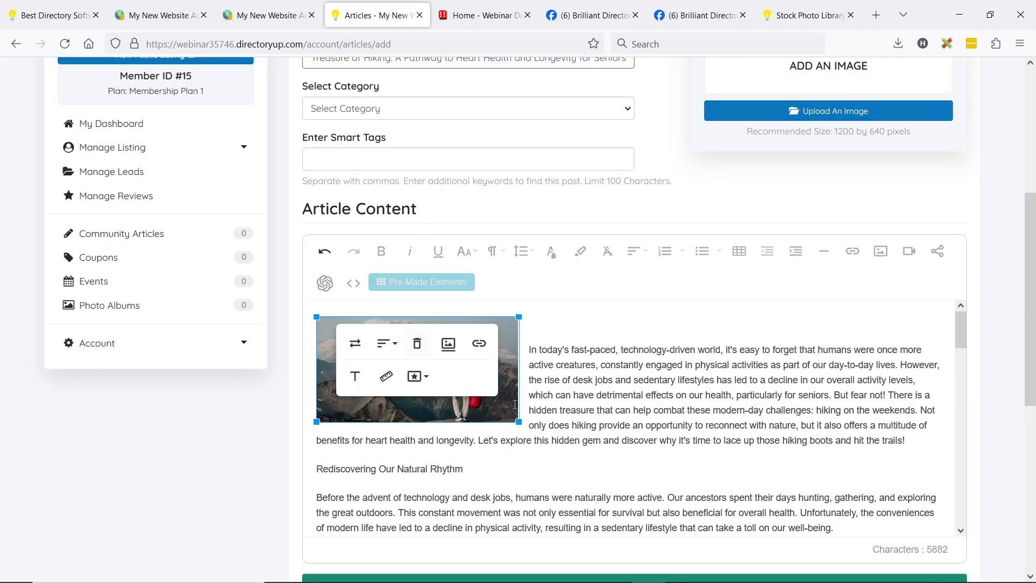
click(392, 353)
click(397, 388)
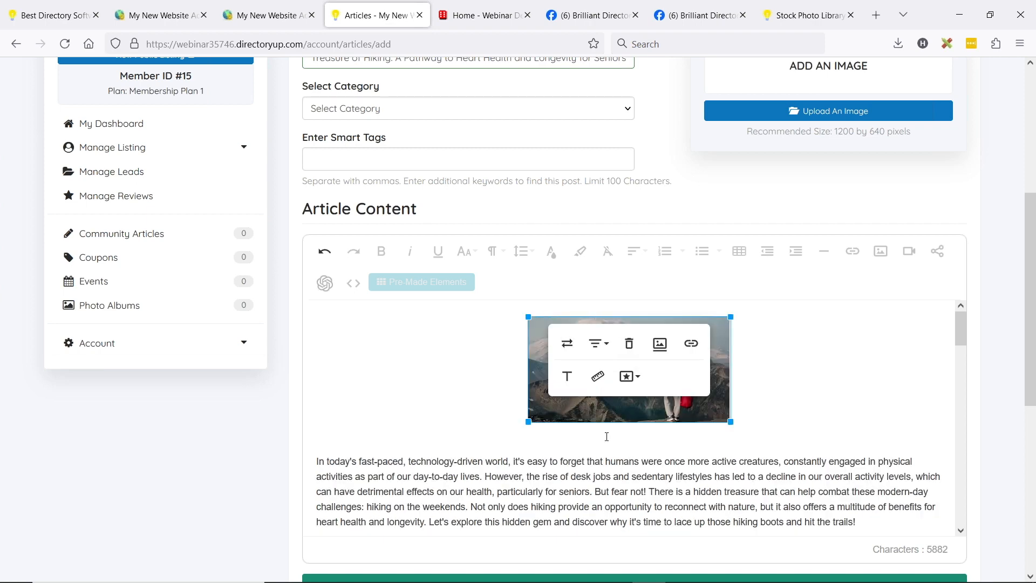
click(598, 376)
double_click(604, 497)
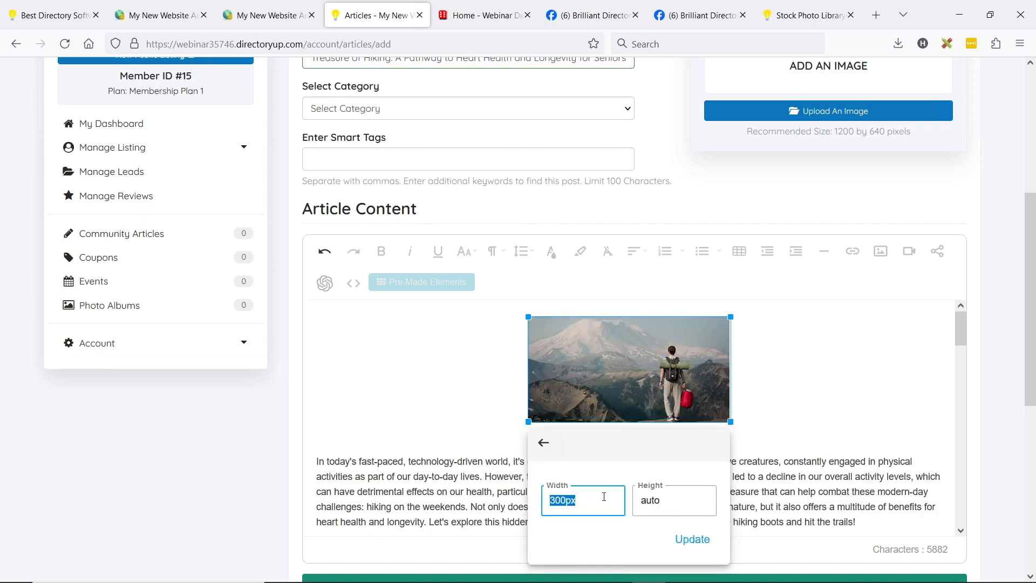
text(auto)
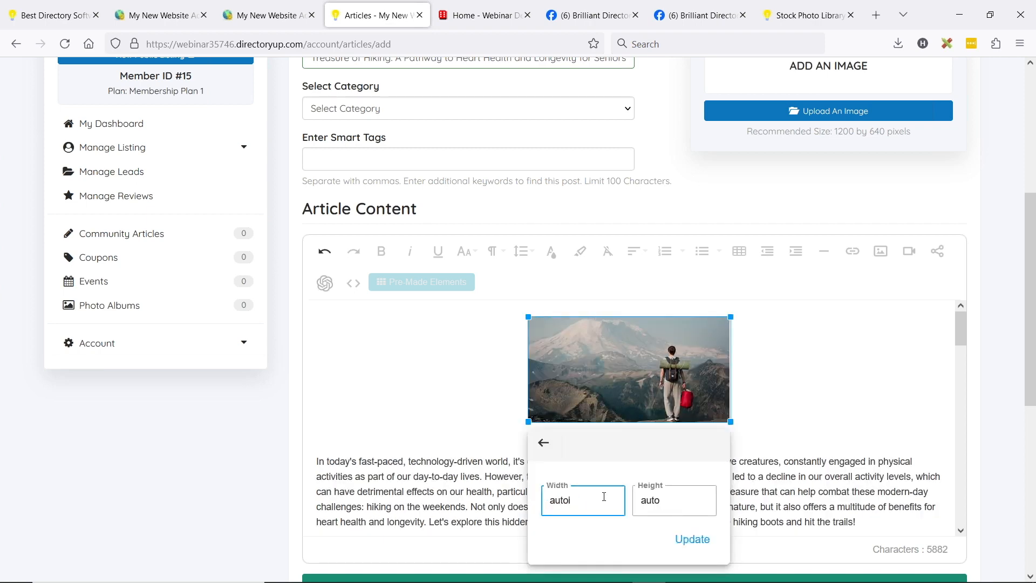
click(700, 550)
scroll(620, 340, down, 3)
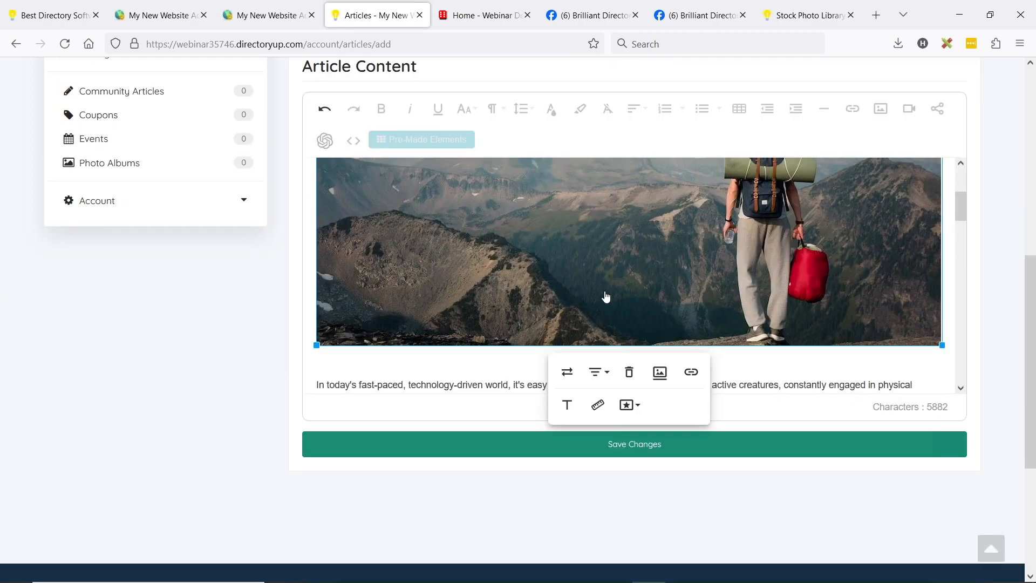
- Add a blank line below the heading "The Rise of Sedentary Lifestyles" in the article content
scroll(605, 297, down, 3)
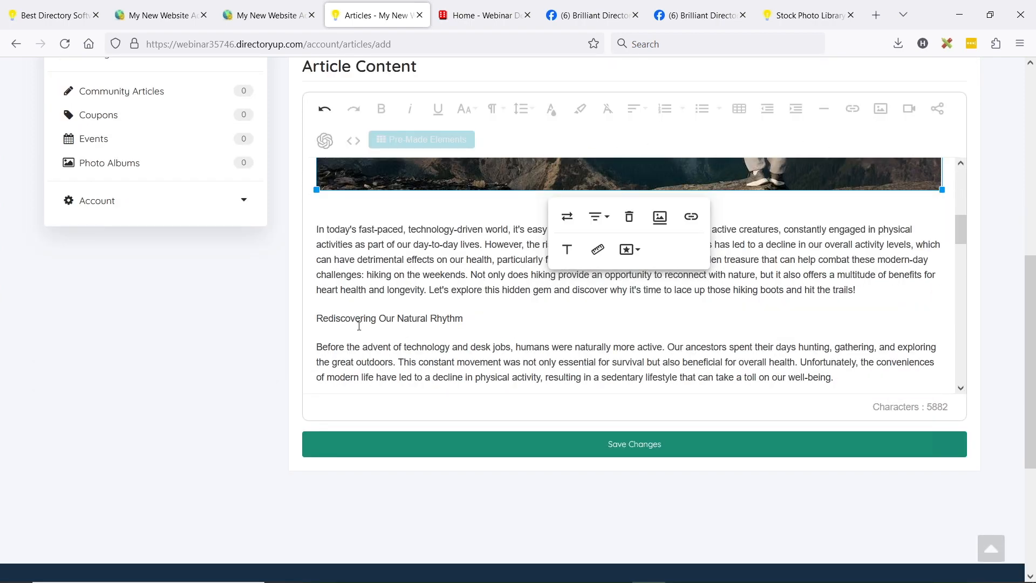
scroll(446, 308, down, 3)
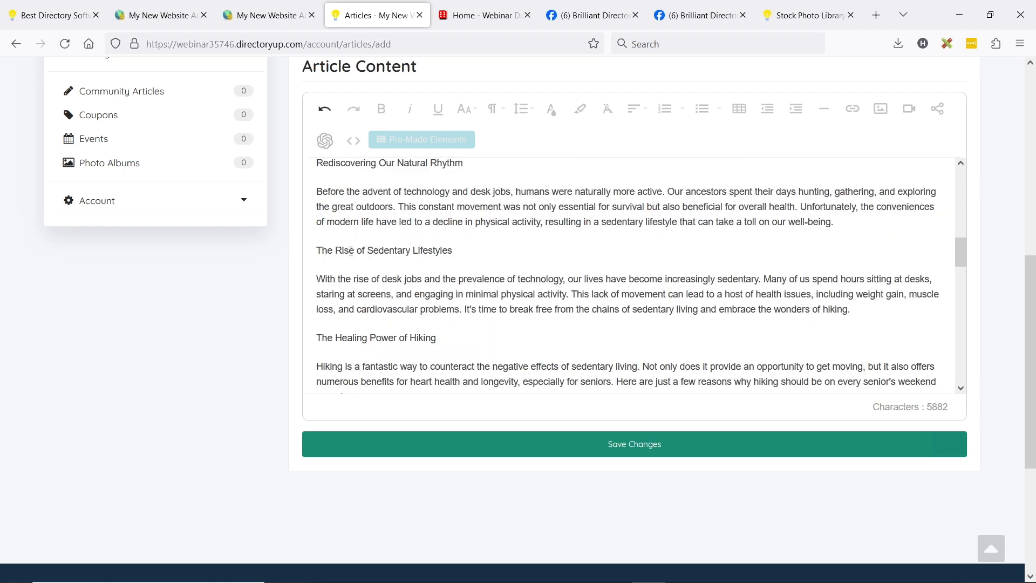
triple_click(309, 249)
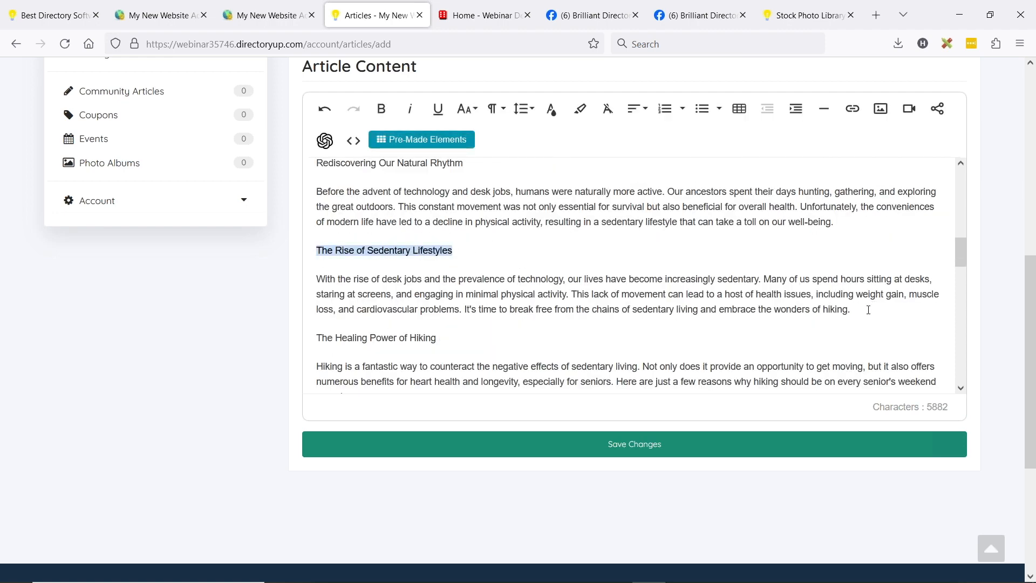
click(874, 225)
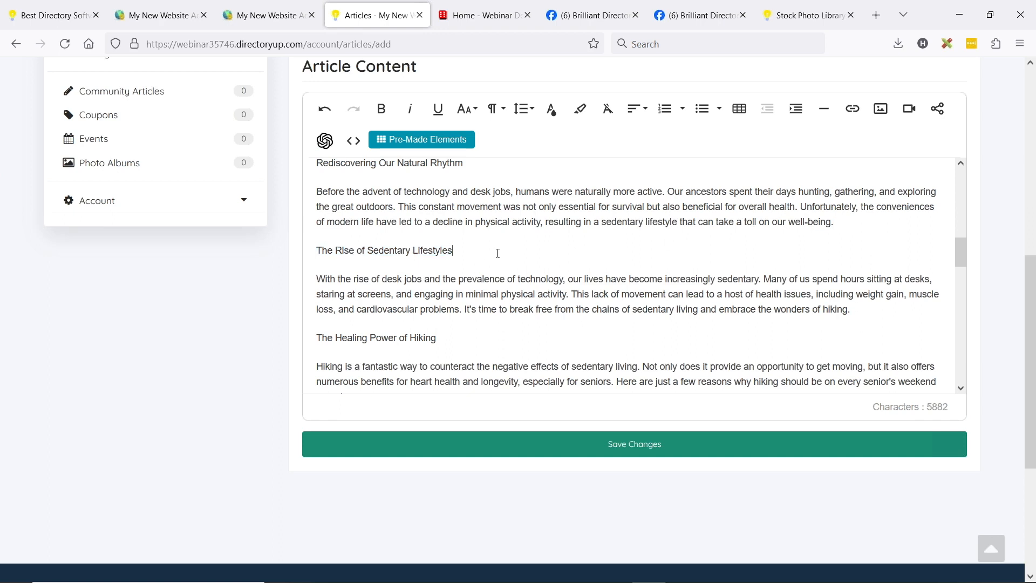
key(Return)
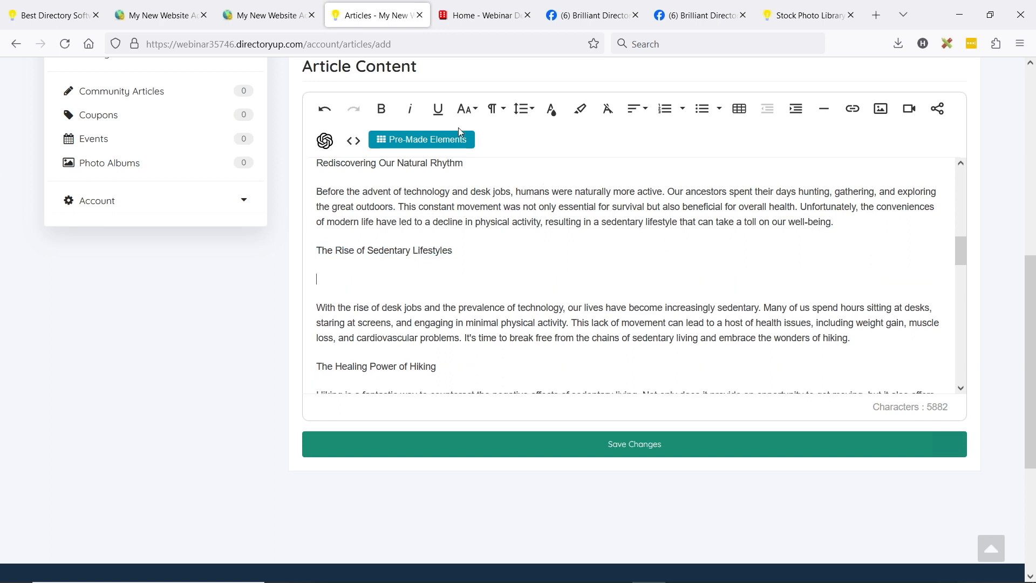
- Search Pexels for horizontal "sad on laptop" photos to insert on the blank line
click(881, 109)
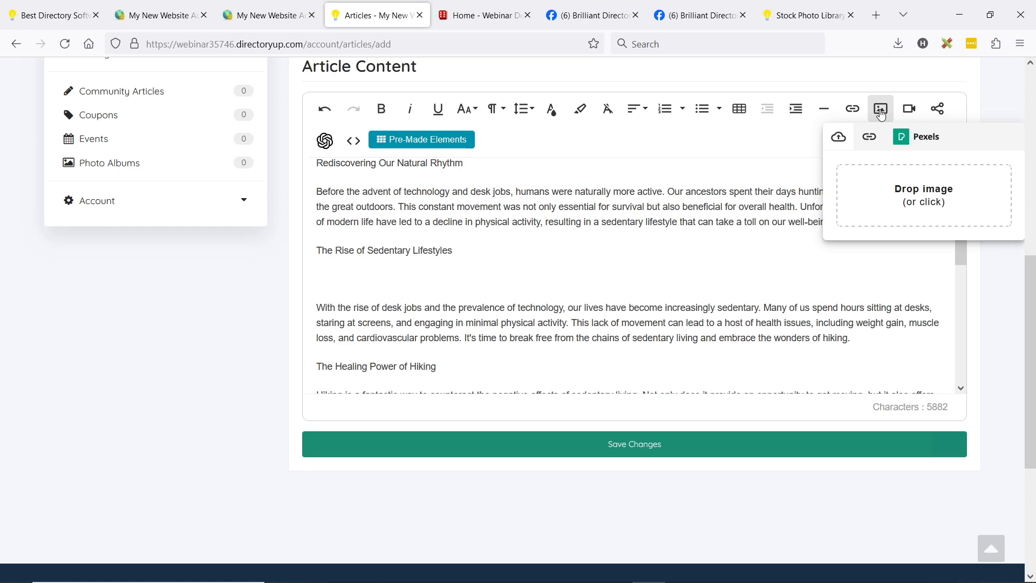
click(920, 139)
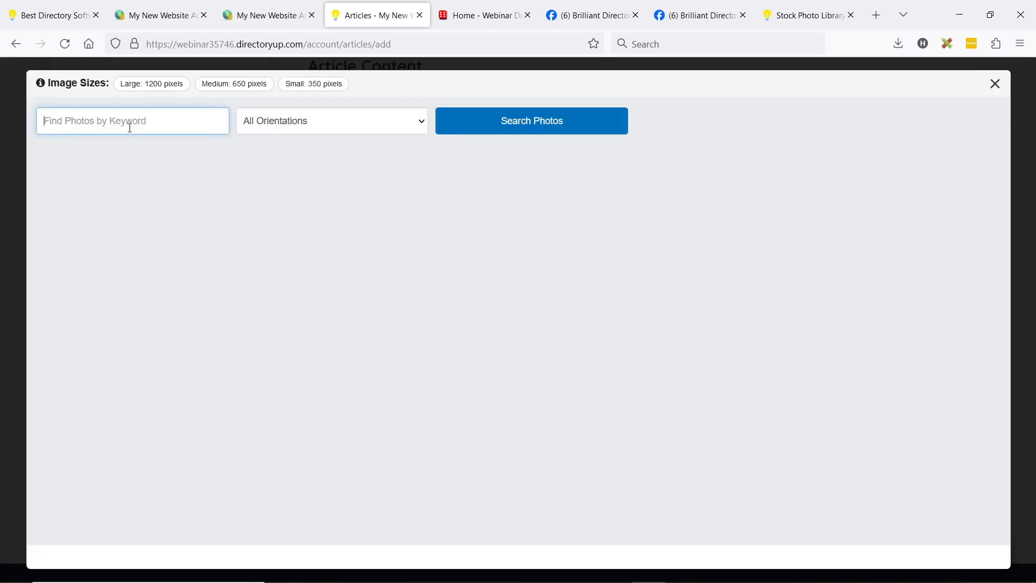
text(sad on lap)
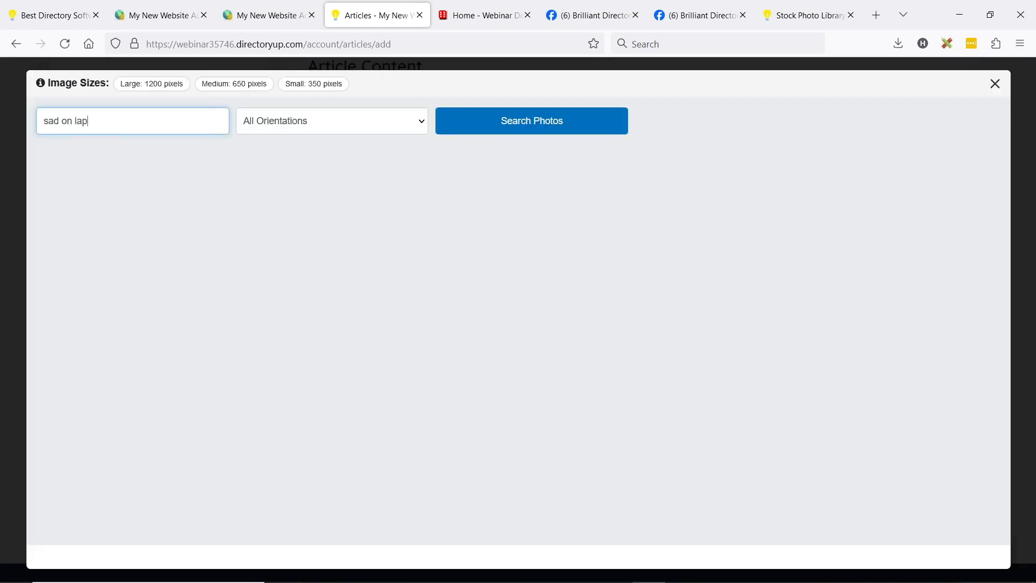
text(top)
click(292, 121)
click(286, 164)
click(532, 121)
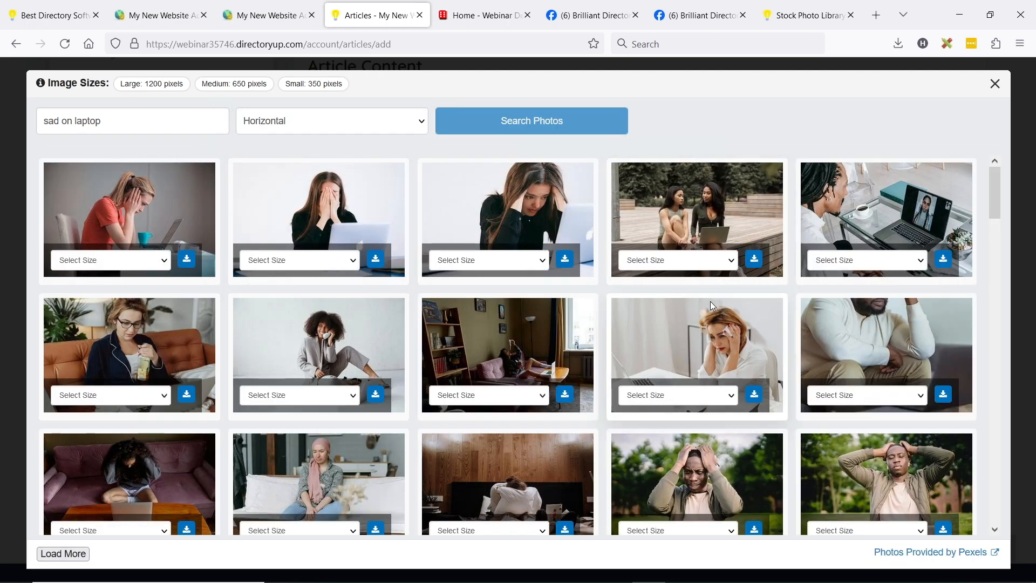
- Insert the photo of the woman in a red shirt holding her head at a laptop, in Medium size
click(97, 260)
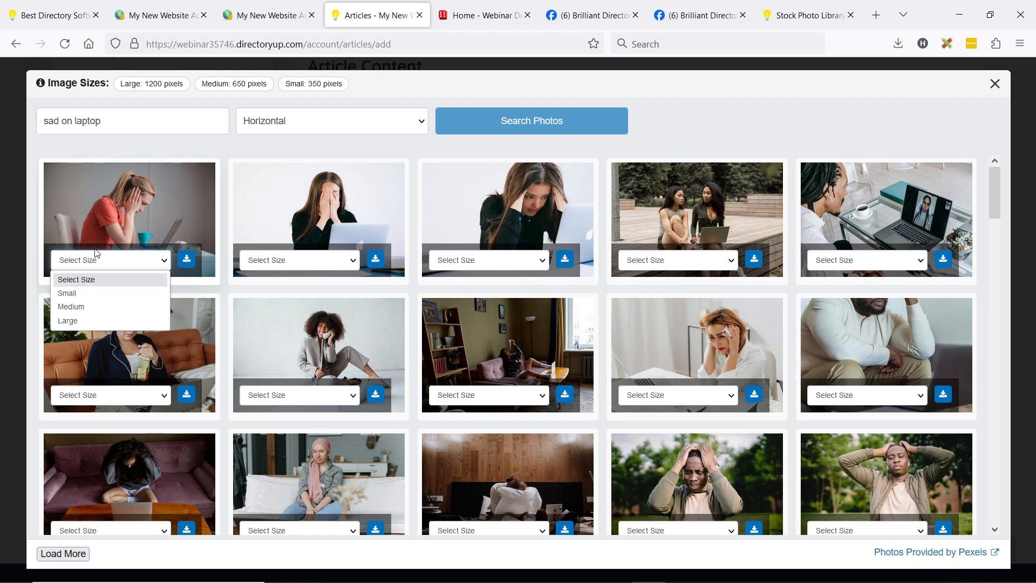
click(86, 322)
click(76, 261)
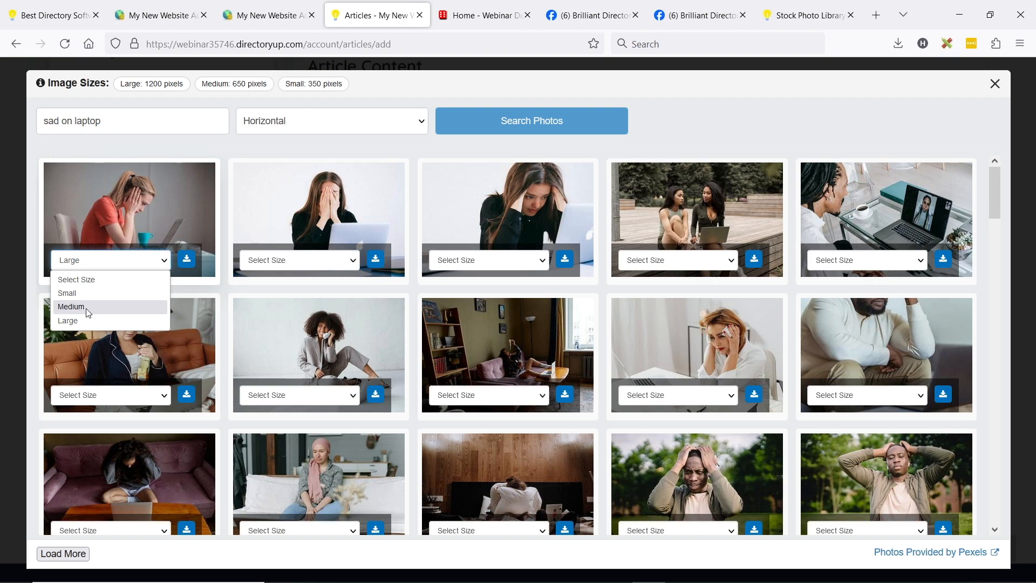
click(71, 306)
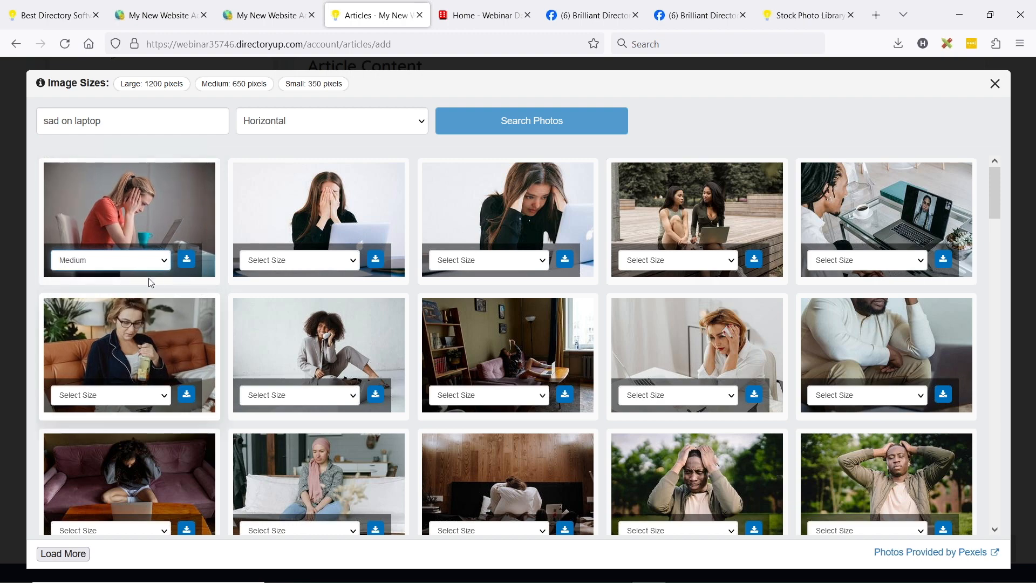
click(187, 259)
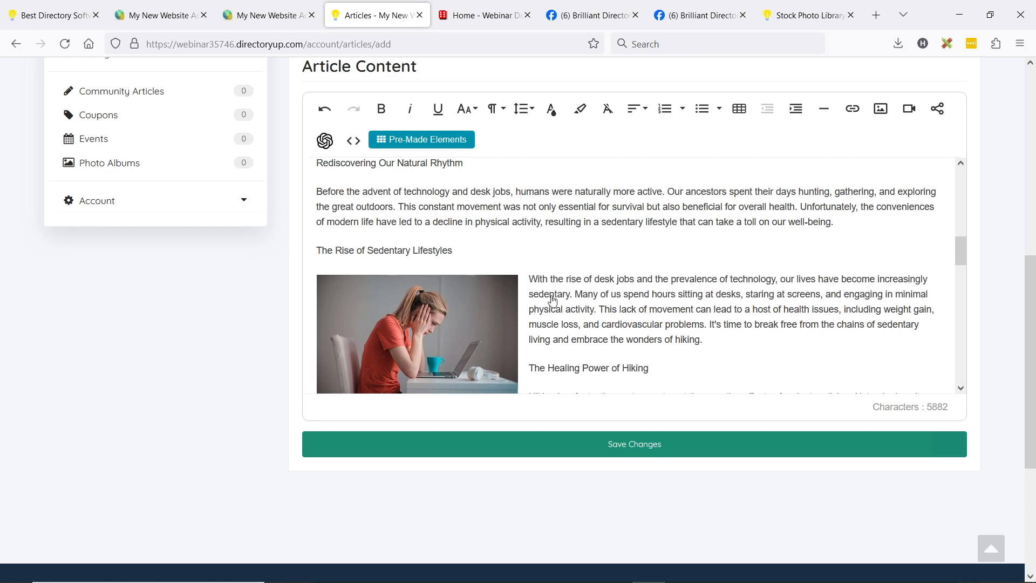
- Align the laptop photo to the right so the section's text wraps beside it
click(415, 297)
click(392, 298)
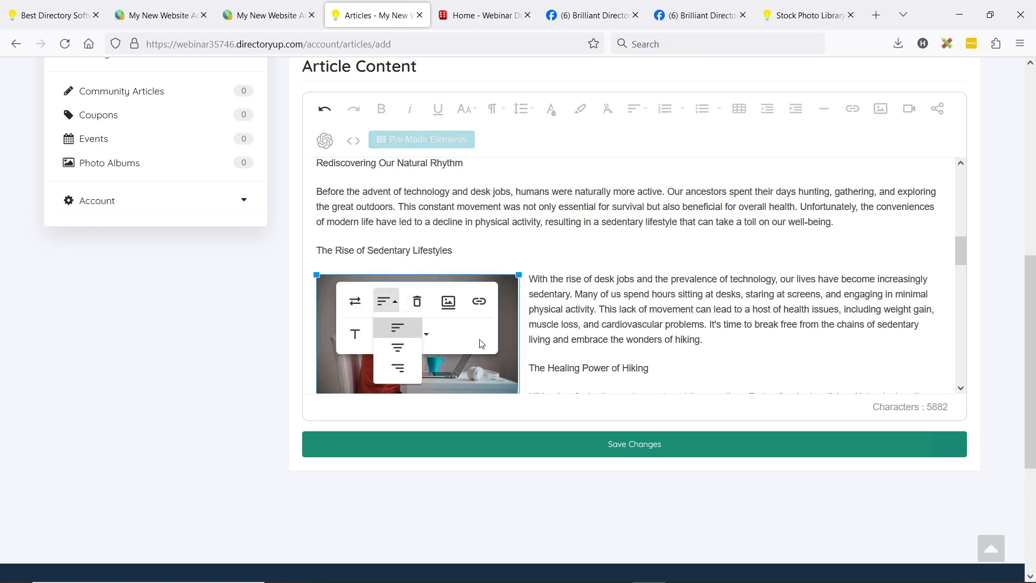
click(387, 370)
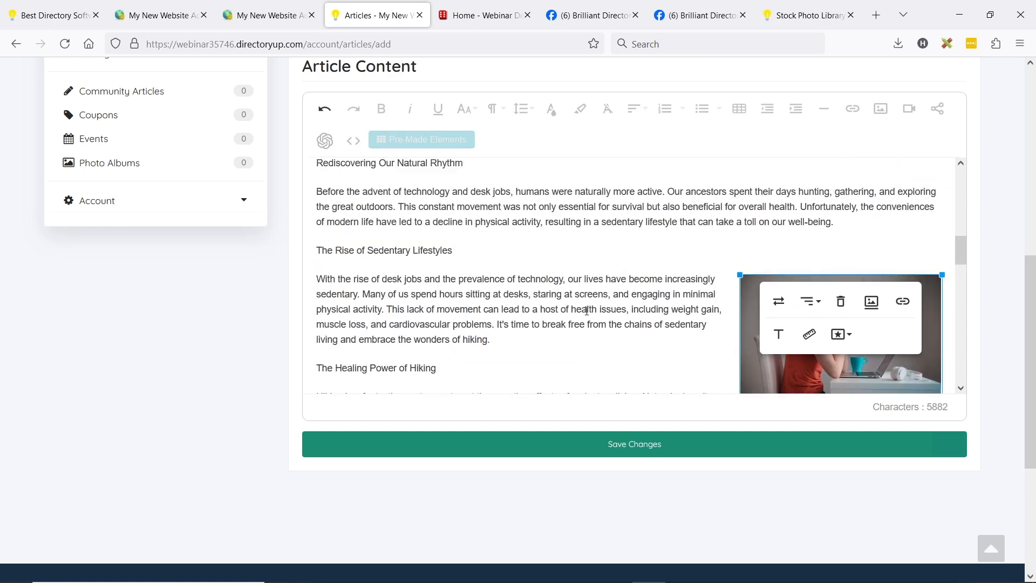
- Start a new paragraph at "This lack of movement can lead" and enlarge the laptop photo slightly from its lower-left corner
click(389, 309)
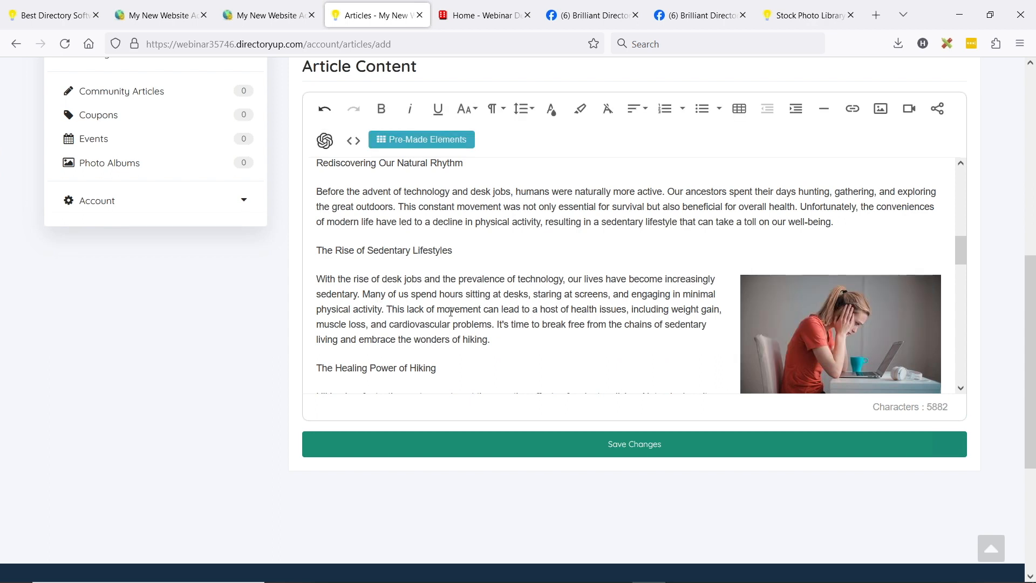
key(Return)
scroll(535, 277, down, 3)
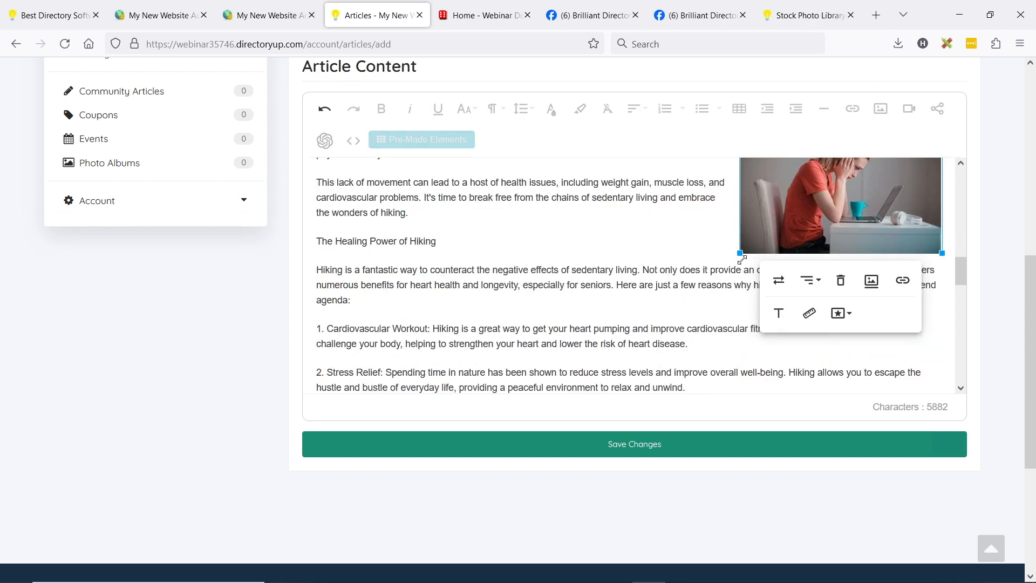
drag(739, 254, 702, 277)
- Save the article and open its public post page
scroll(563, 322, up, 5)
click(572, 444)
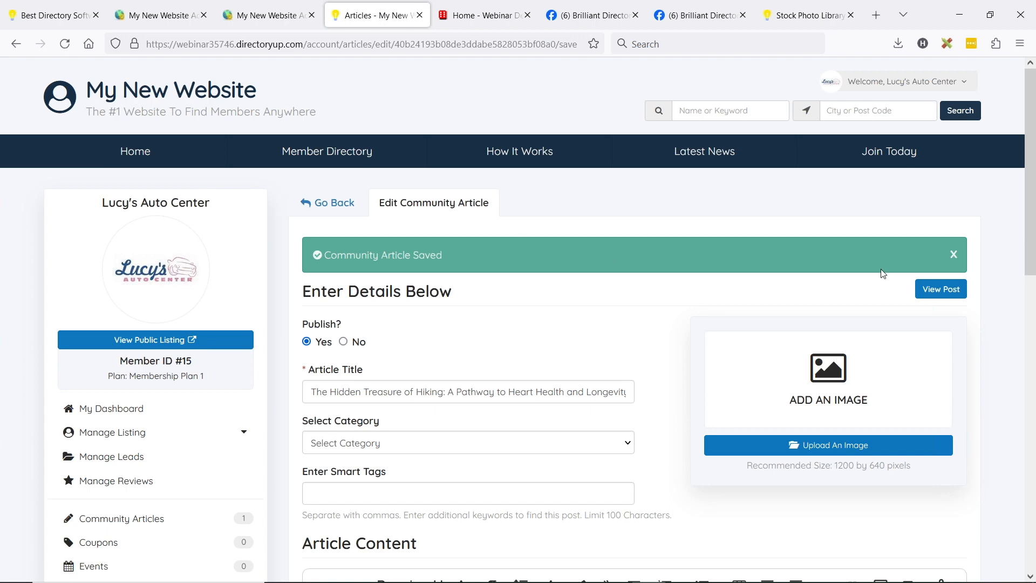
click(940, 289)
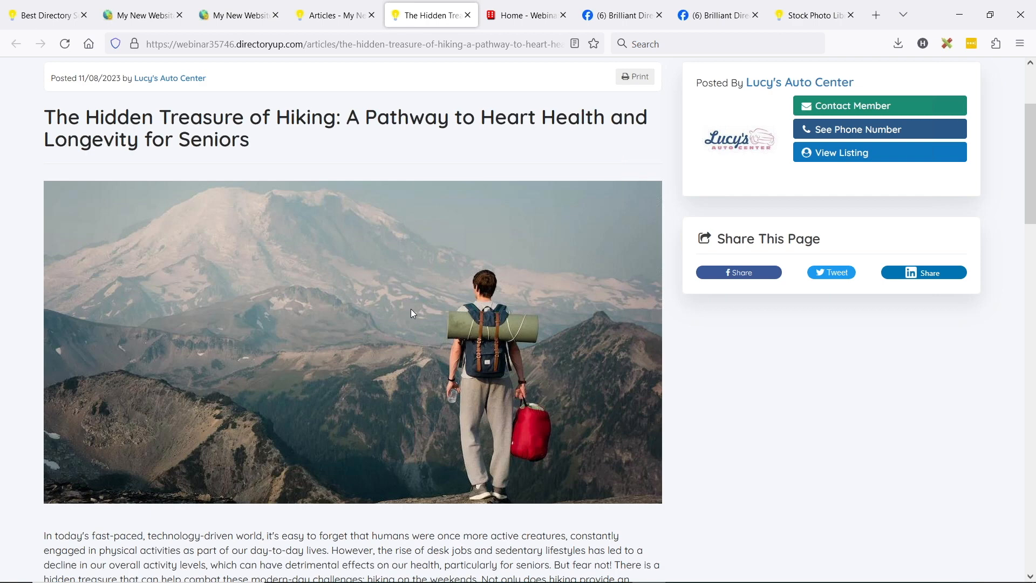
- Review the published article's photos, paragraph layout and plain section headings such as "Rediscovering Our Natural Rhythm"
scroll(422, 306, down, 5)
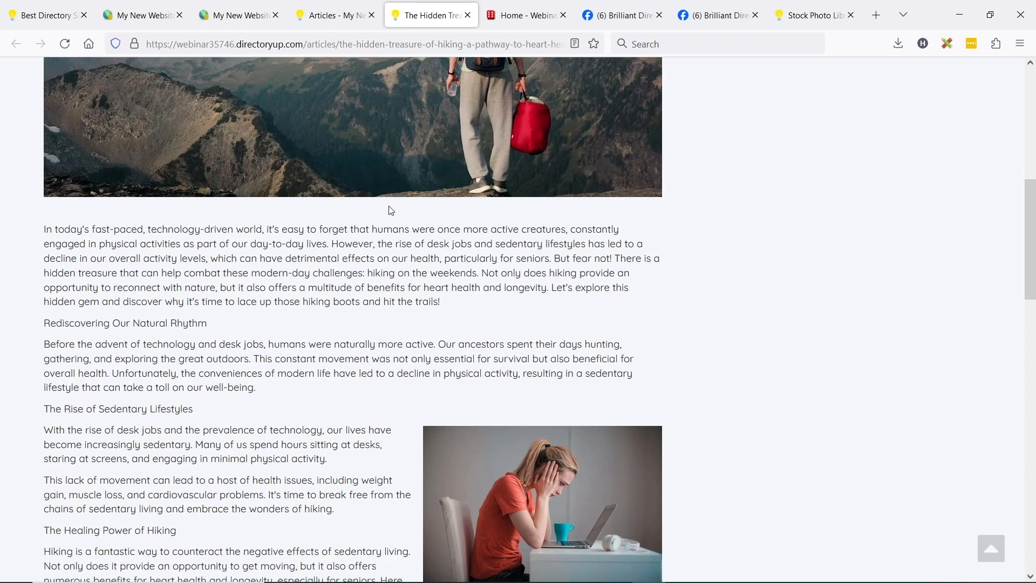
scroll(392, 211, down, 4)
scroll(315, 291, up, 4)
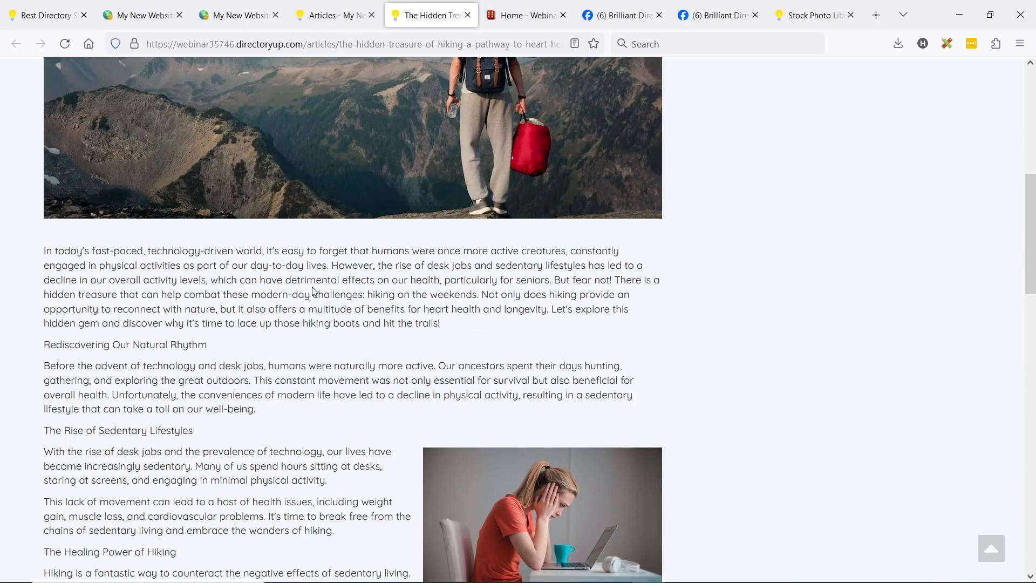
scroll(367, 265, down, 3)
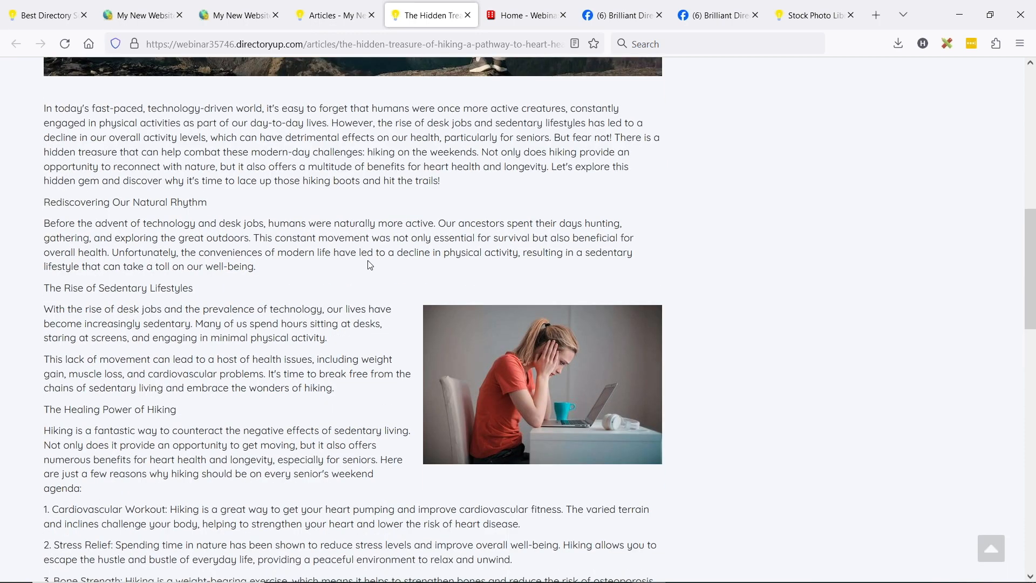
scroll(384, 260, down, 5)
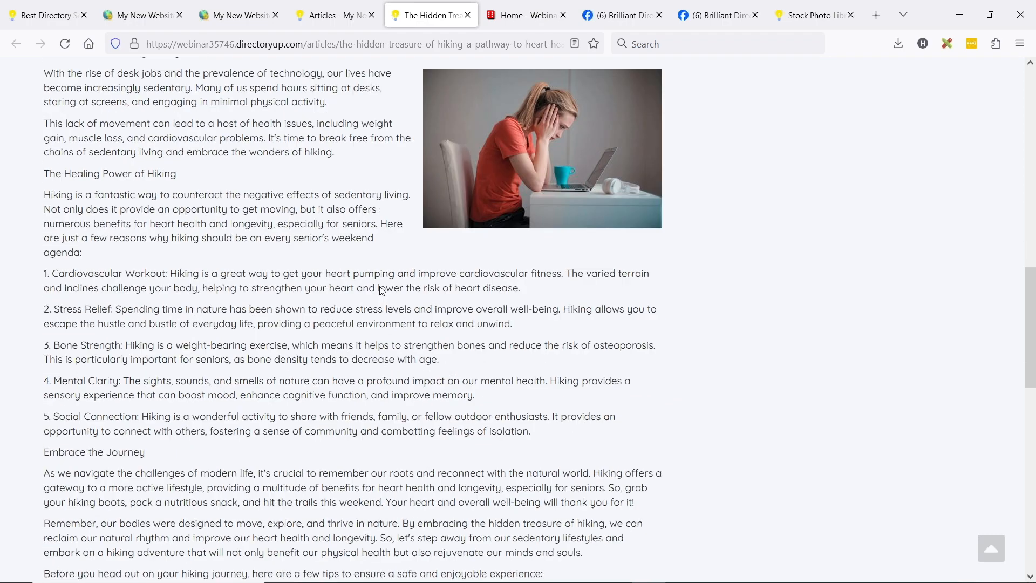
scroll(95, 282, up, 8)
drag(48, 344, 222, 349)
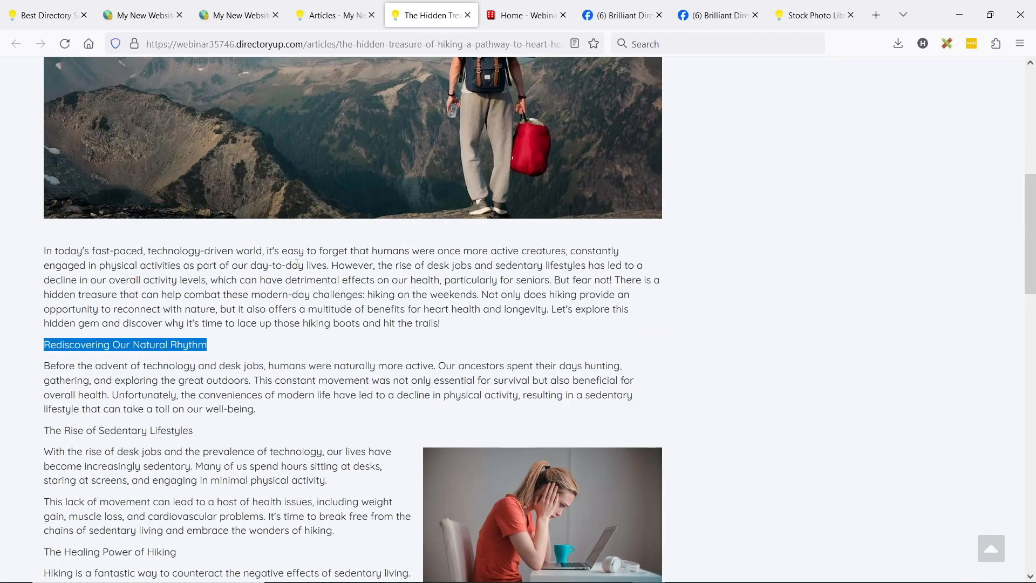
- Back in the article editor, make "Rediscovering Our Natural Rhythm" bold and apply a heading paragraph format to it
click(349, 8)
scroll(412, 294, down, 7)
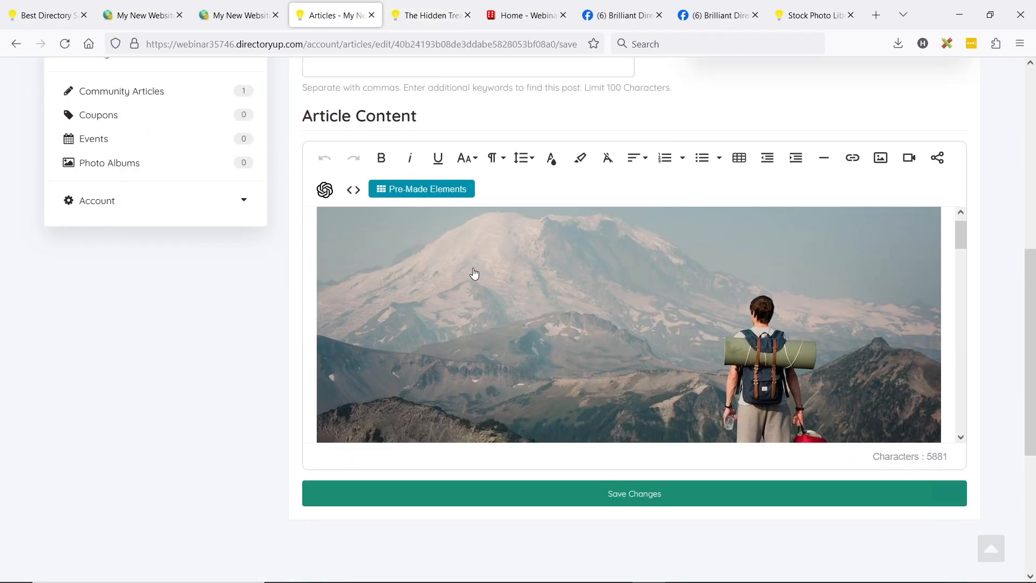
scroll(472, 273, down, 6)
scroll(425, 301, up, 3)
drag(464, 367, 306, 367)
key(ctrl+b)
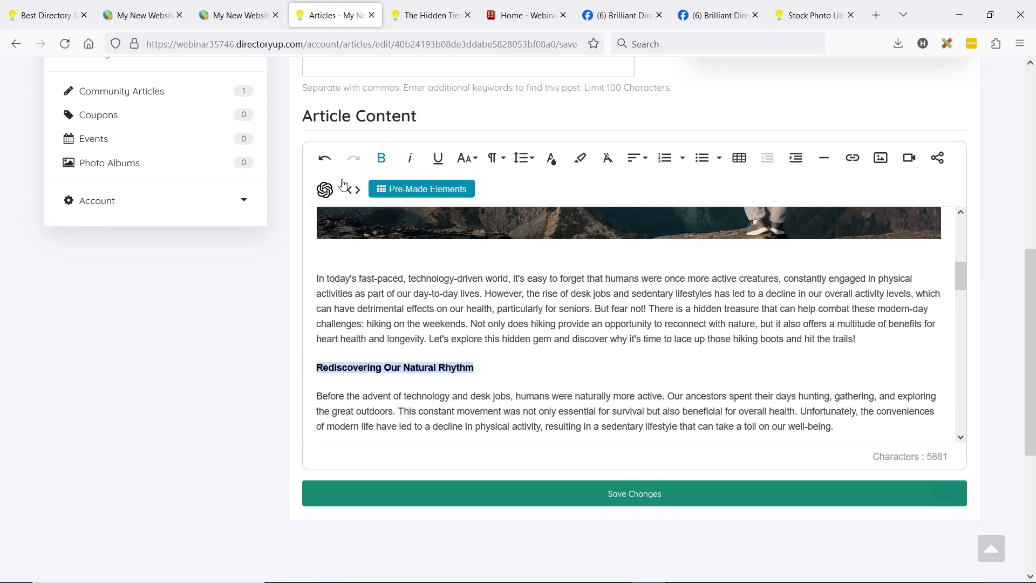
click(494, 157)
click(577, 257)
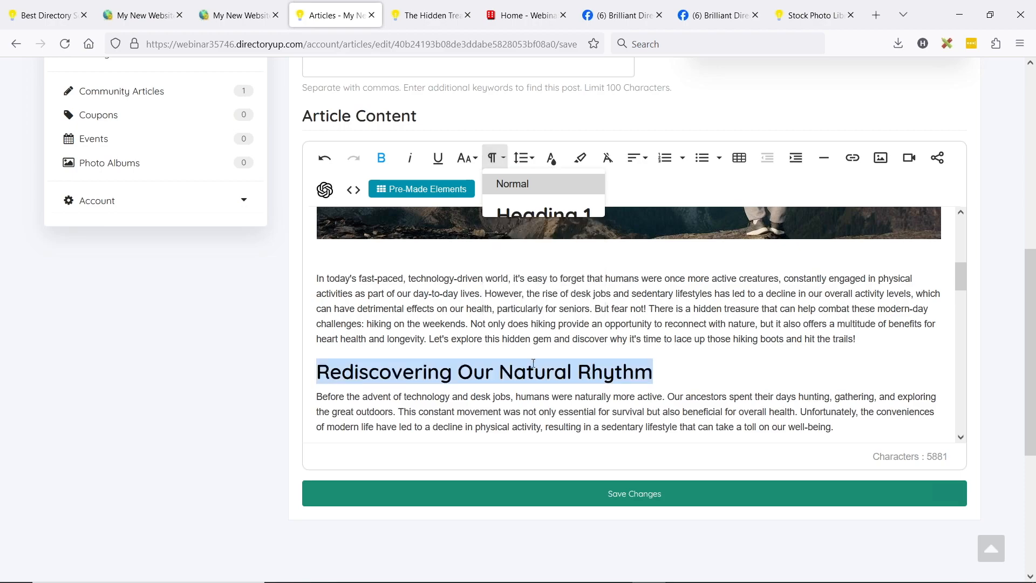
- Format "The Rise of Sedentary Lifestyles" and "The Healing Power of Hiking" as headings too, and save the article
scroll(253, 400, up, 3)
scroll(254, 400, down, 5)
click(577, 223)
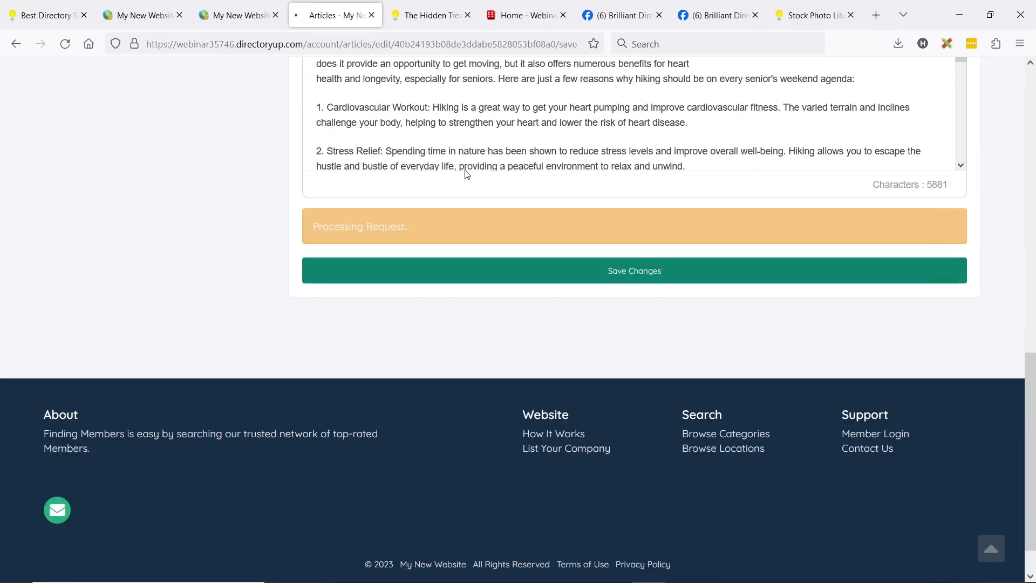
- Check the section headings and photo layout on the article's public page
click(431, 15)
scroll(482, 325, down, 7)
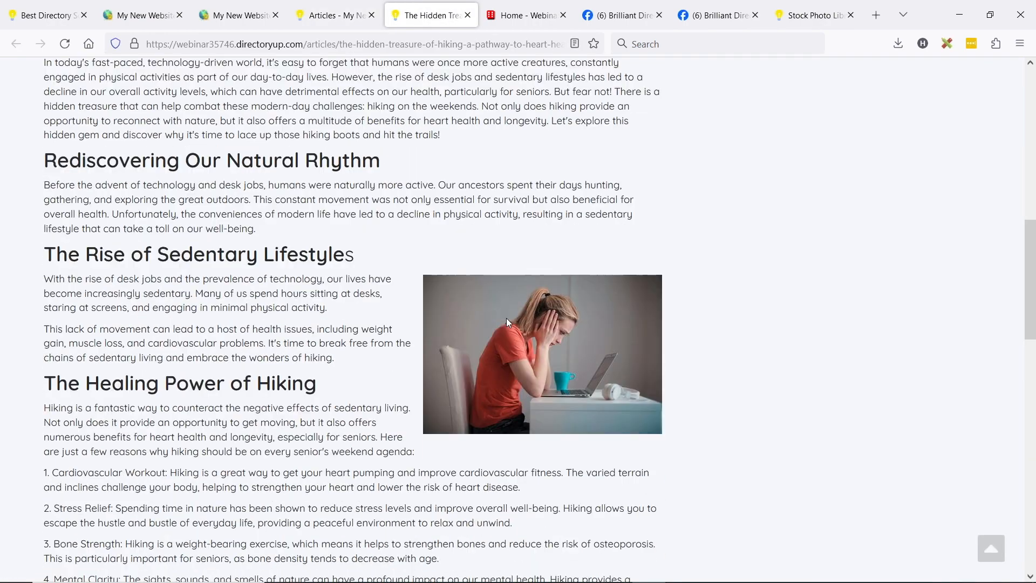
scroll(528, 287, up, 7)
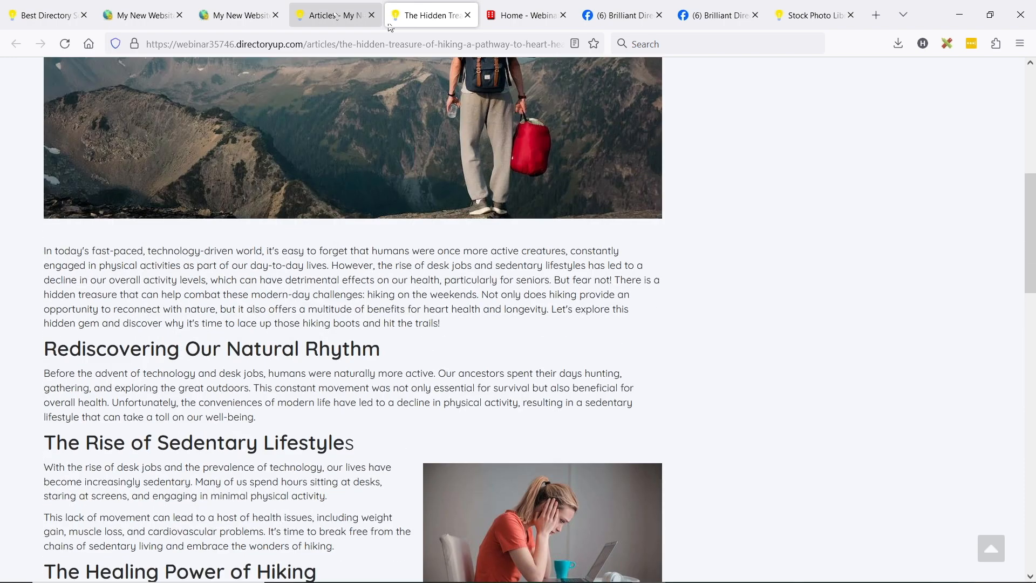
- Back in the article editor, insert the pre-made "Text with Image Right" basic content block at the "Embrace the Journey" line
key(ctrl+shift+Tab)
scroll(533, 260, down, 5)
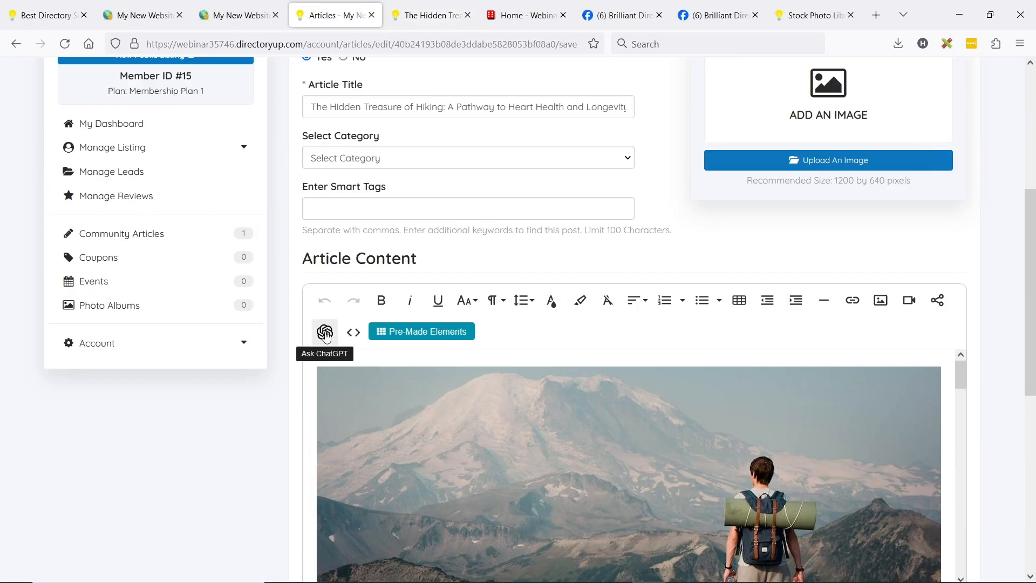
scroll(354, 214, down, 3)
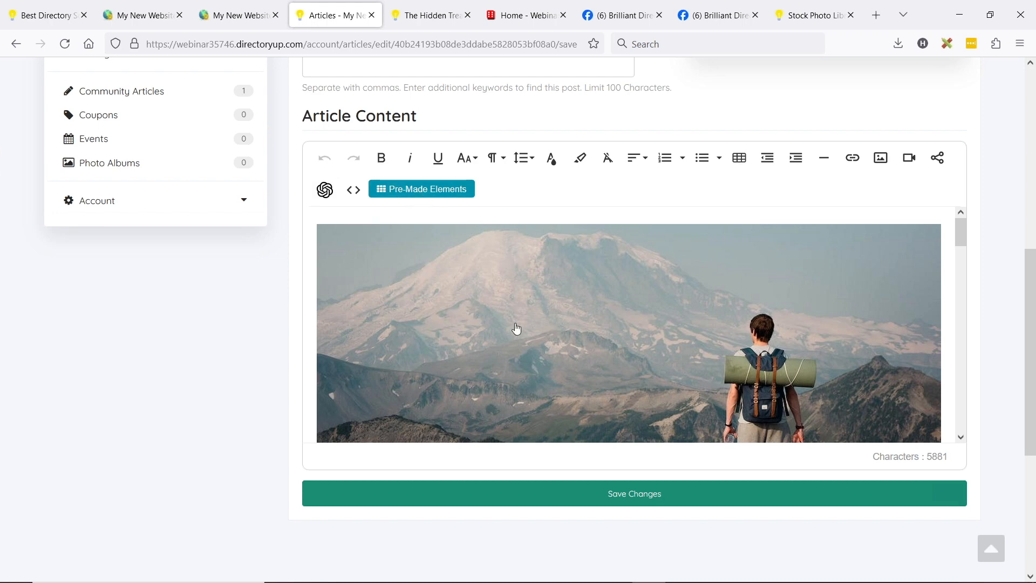
scroll(539, 335, down, 5)
scroll(591, 350, down, 10)
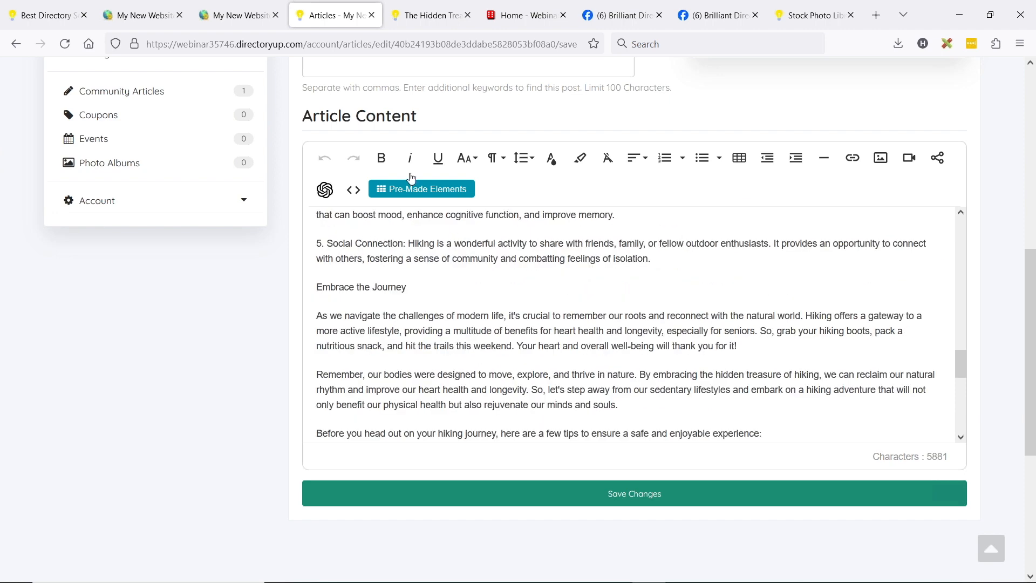
click(414, 190)
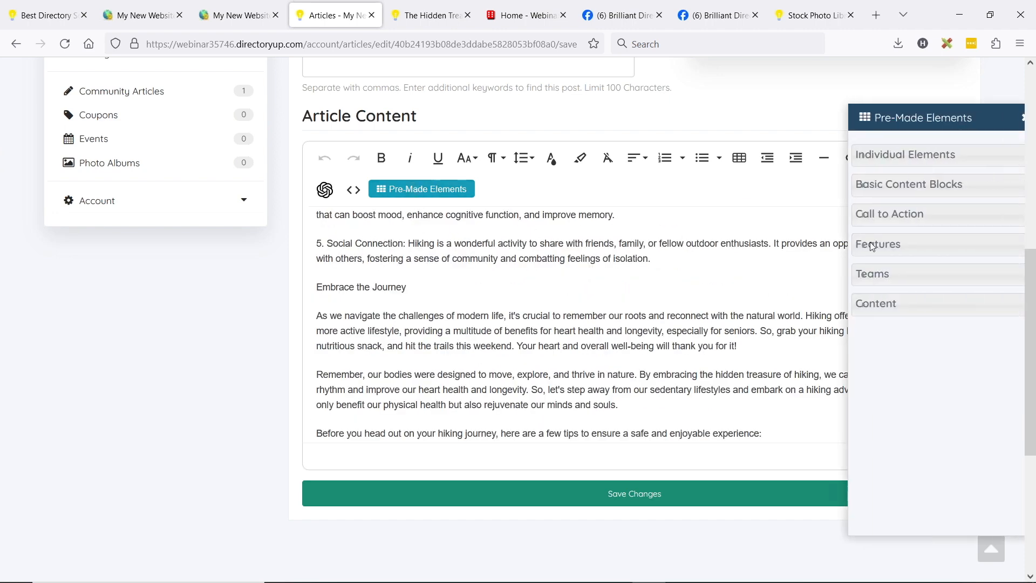
click(917, 216)
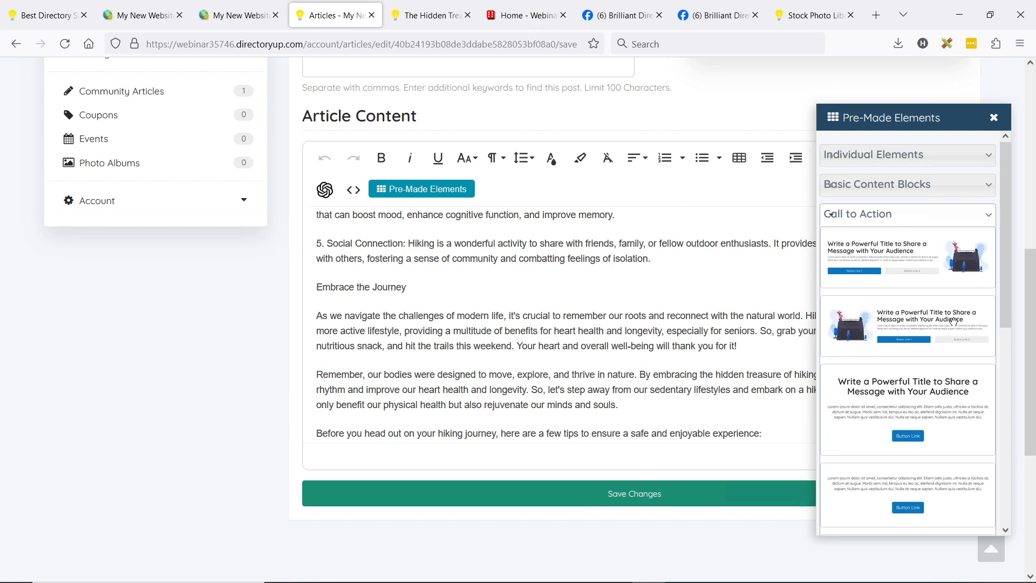
click(952, 187)
drag(901, 282, 348, 272)
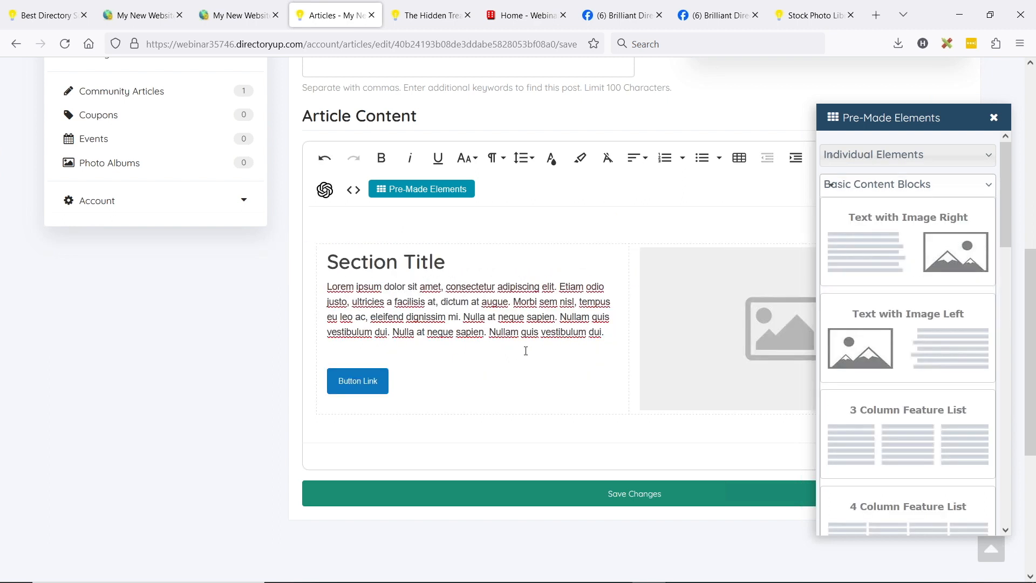
scroll(599, 329, up, 3)
click(994, 117)
scroll(596, 328, down, 8)
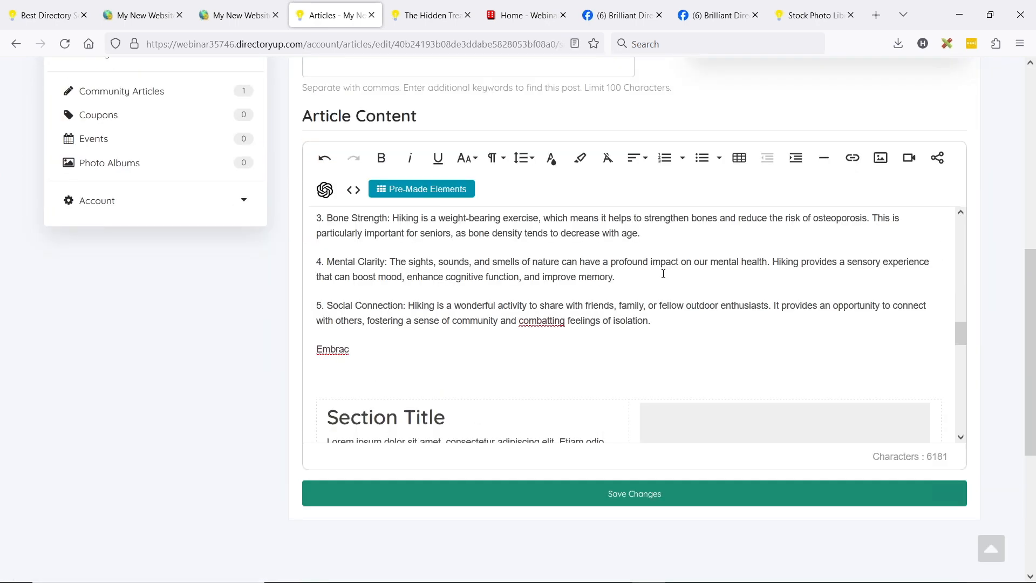
- Start replacing the new block's placeholder image and search Pexels for horizontal "happy hiking" photos
scroll(663, 274, down, 3)
triple_click(367, 261)
click(373, 290)
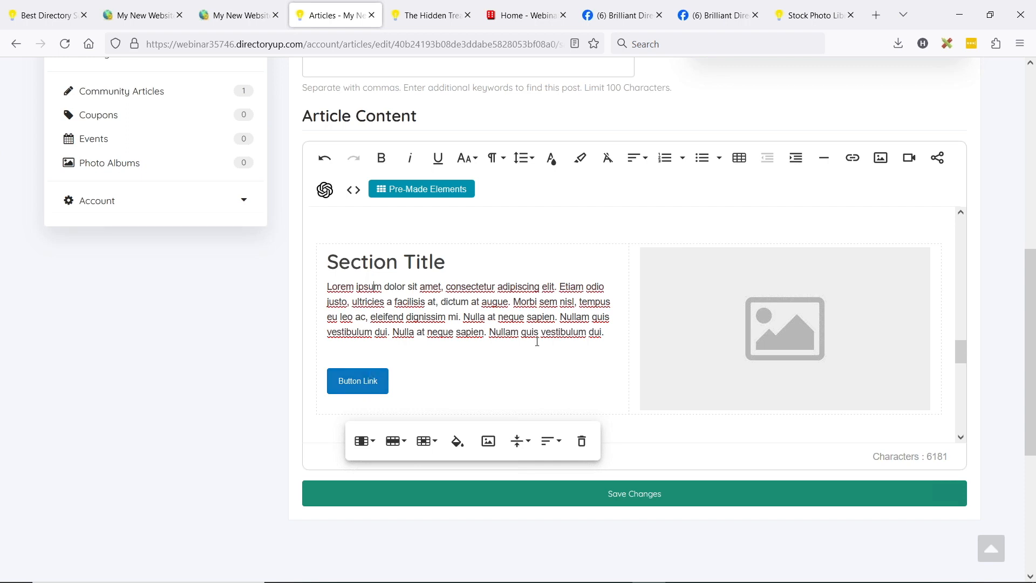
click(753, 296)
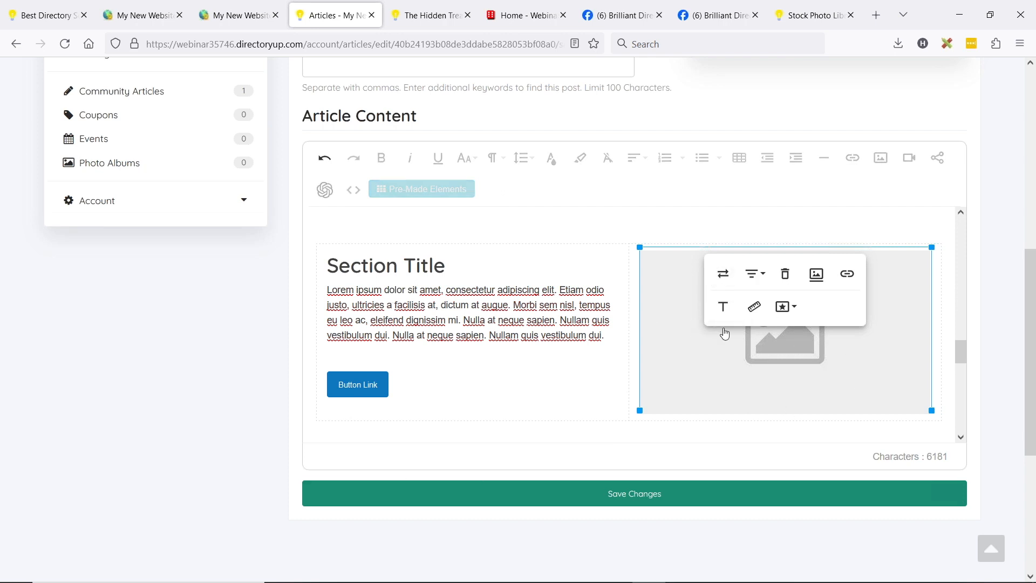
click(722, 274)
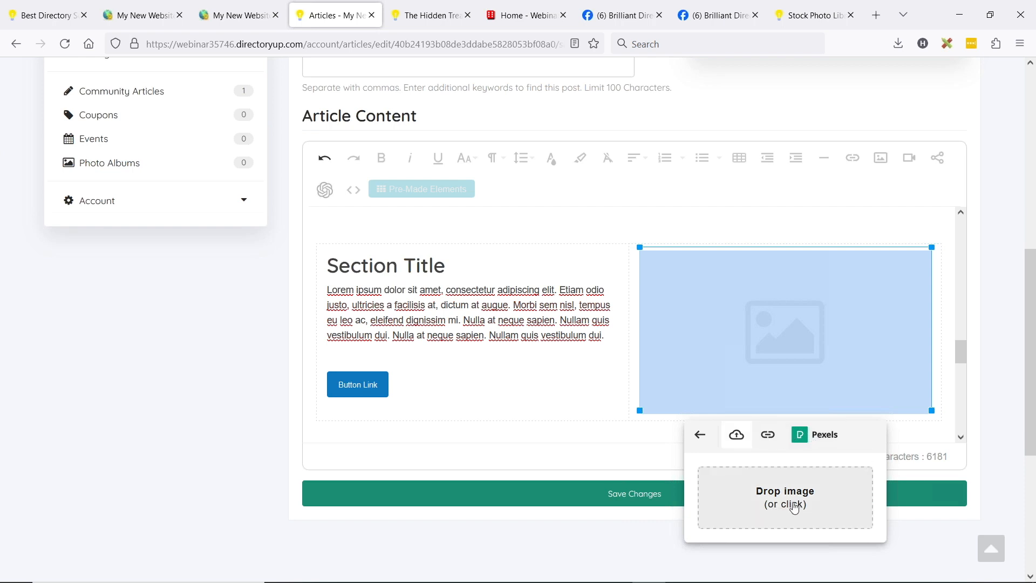
click(832, 436)
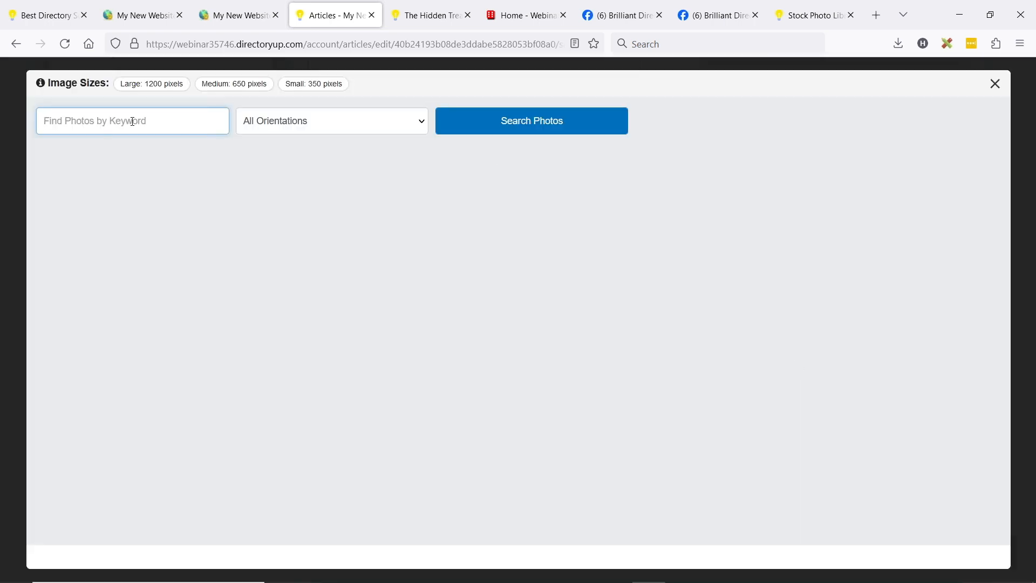
text(happy hiking)
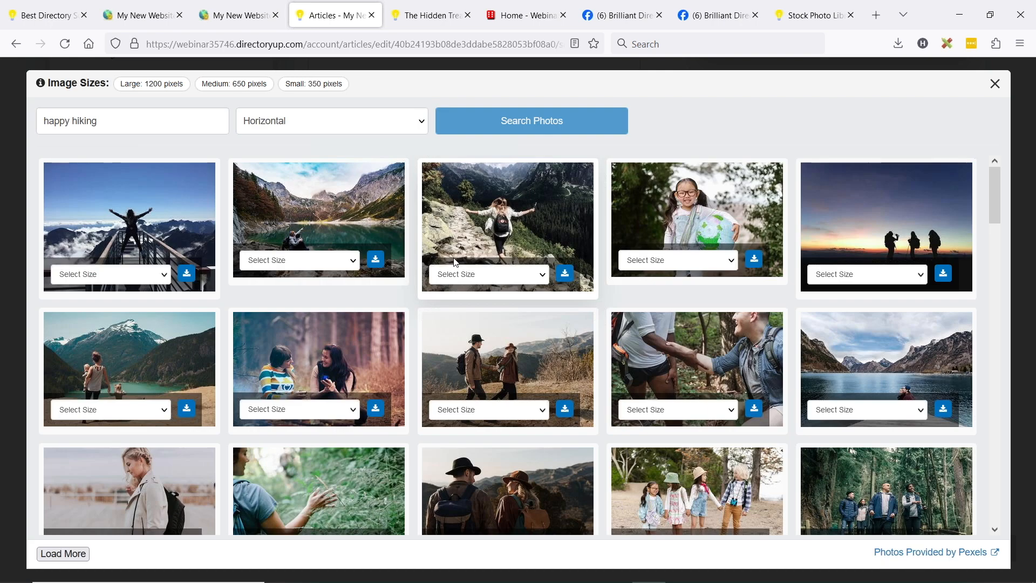
- Replace the placeholder with the medium-size photo of a smiling woman and a man walking through tall grass
scroll(675, 233, down, 4)
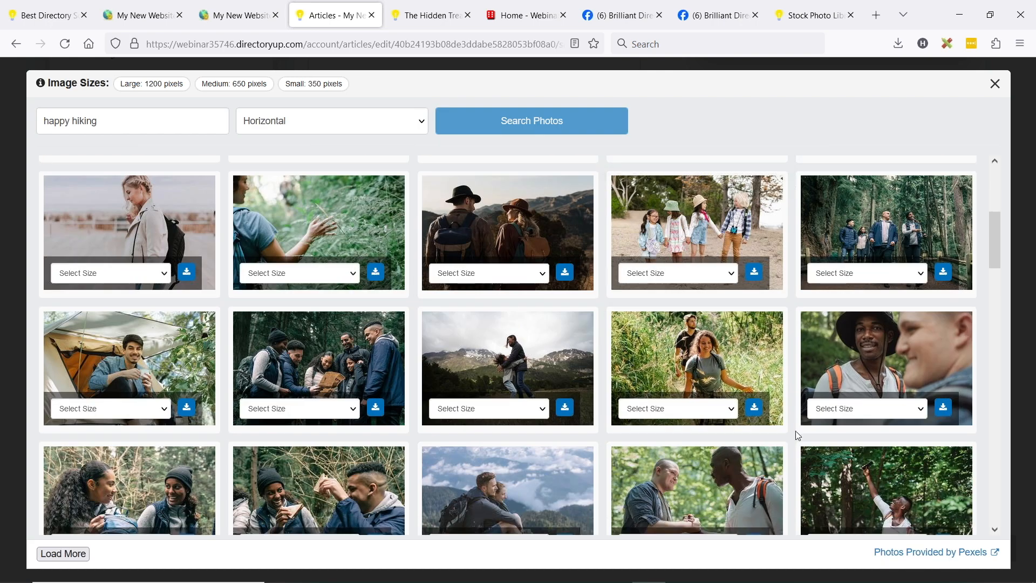
click(677, 409)
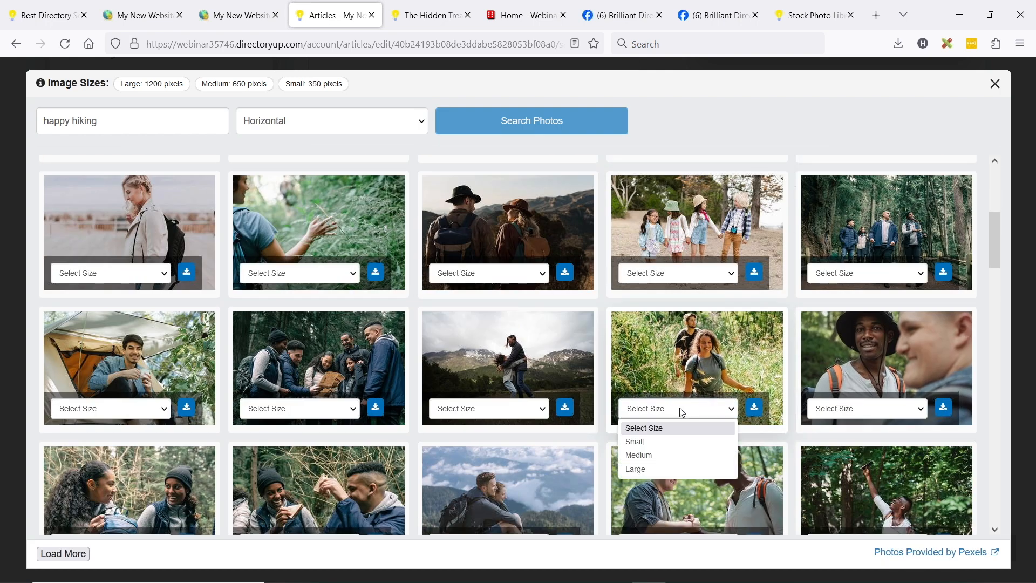
click(656, 453)
click(750, 410)
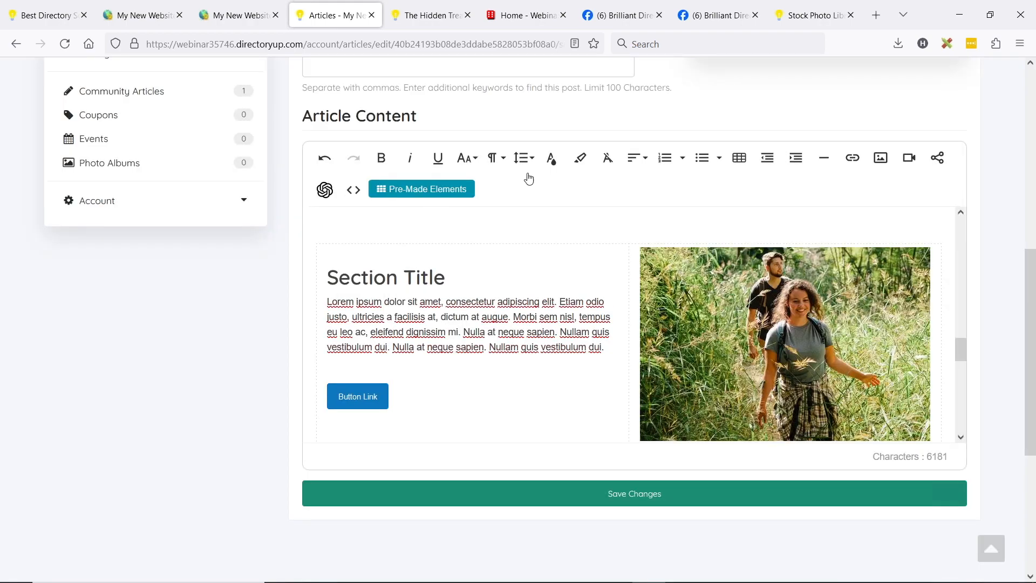
- Look over the rest of the article content and save the changes
scroll(820, 148, up, 7)
scroll(802, 151, down, 2)
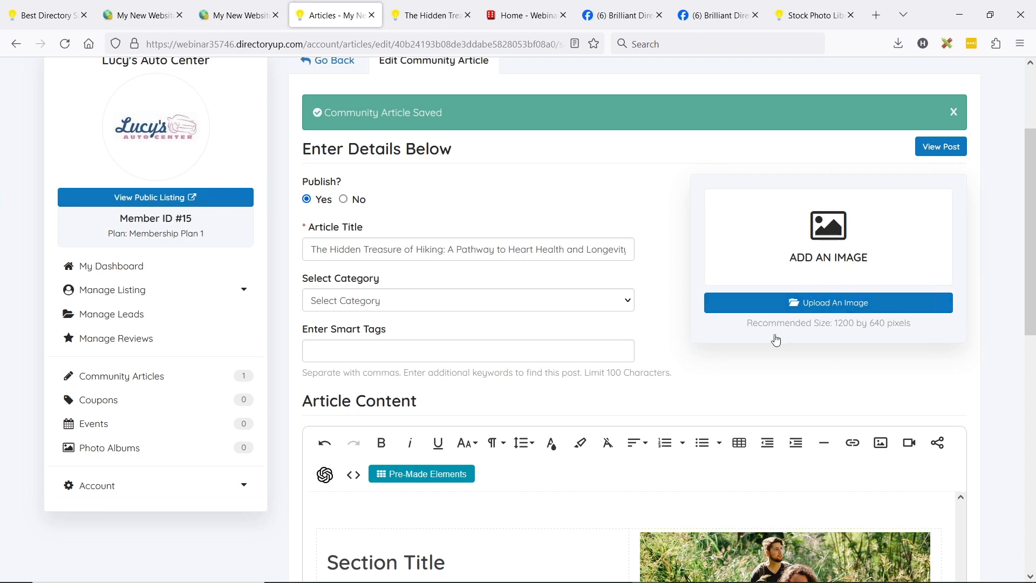
scroll(637, 220, down, 5)
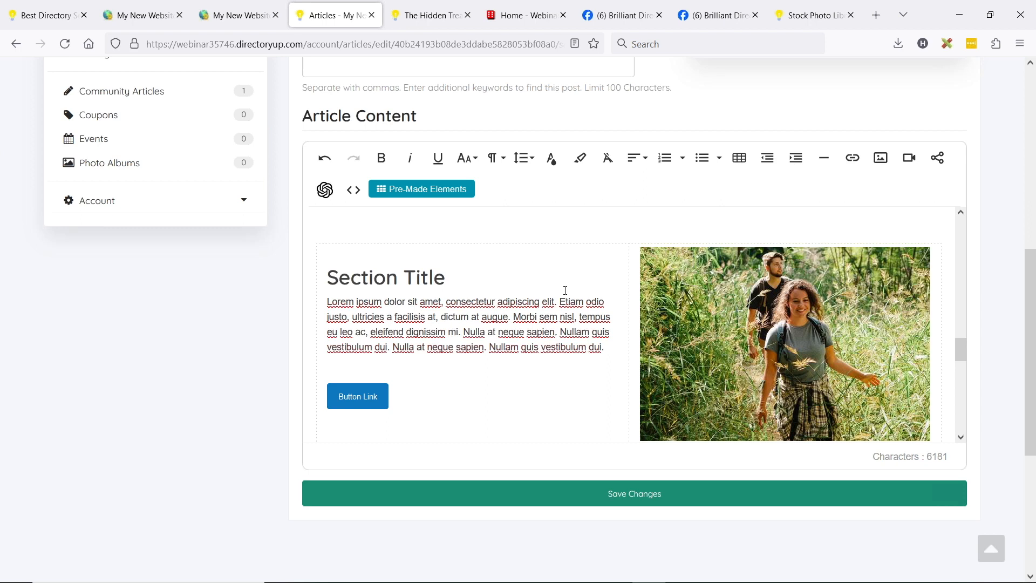
scroll(604, 291, down, 3)
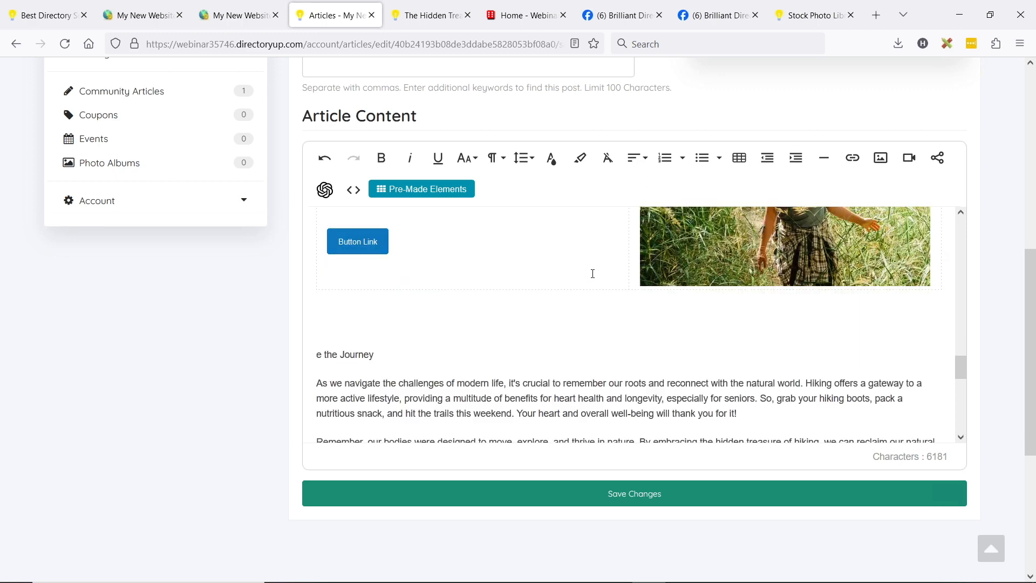
scroll(563, 305, down, 6)
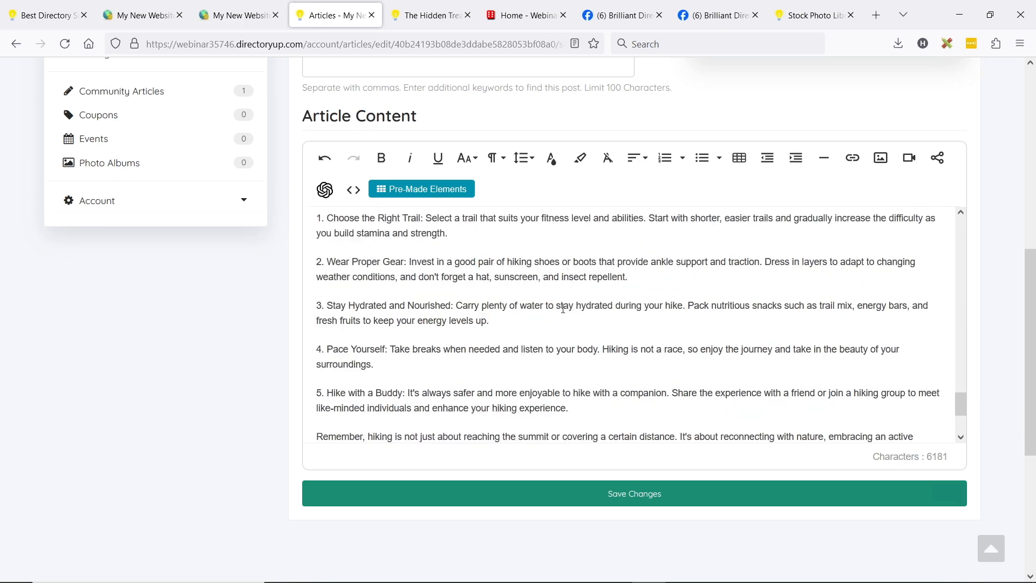
click(587, 505)
- Check the new text-and-image block with its hiking photo on the article's public page
click(426, 15)
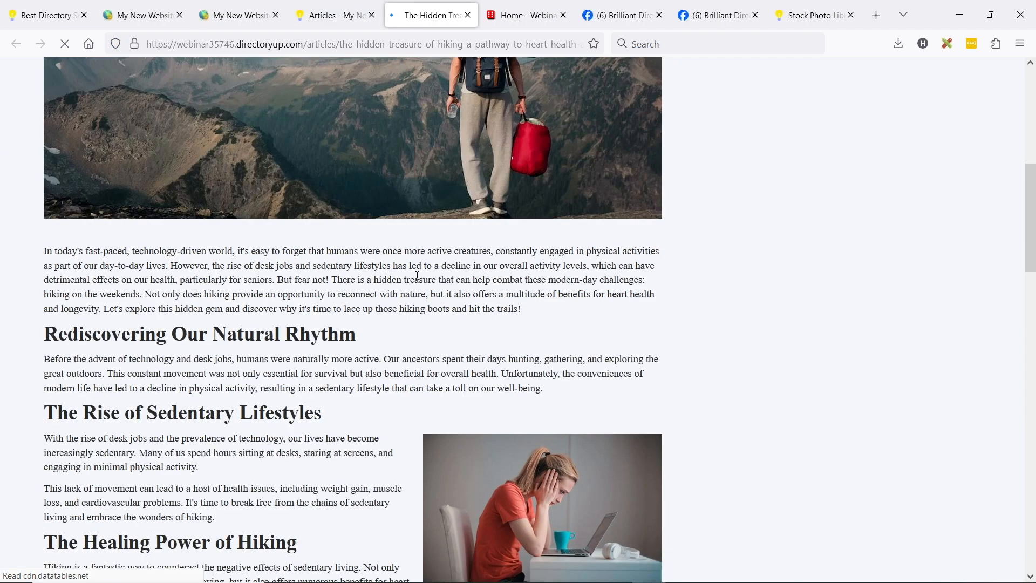
scroll(454, 319, up, 3)
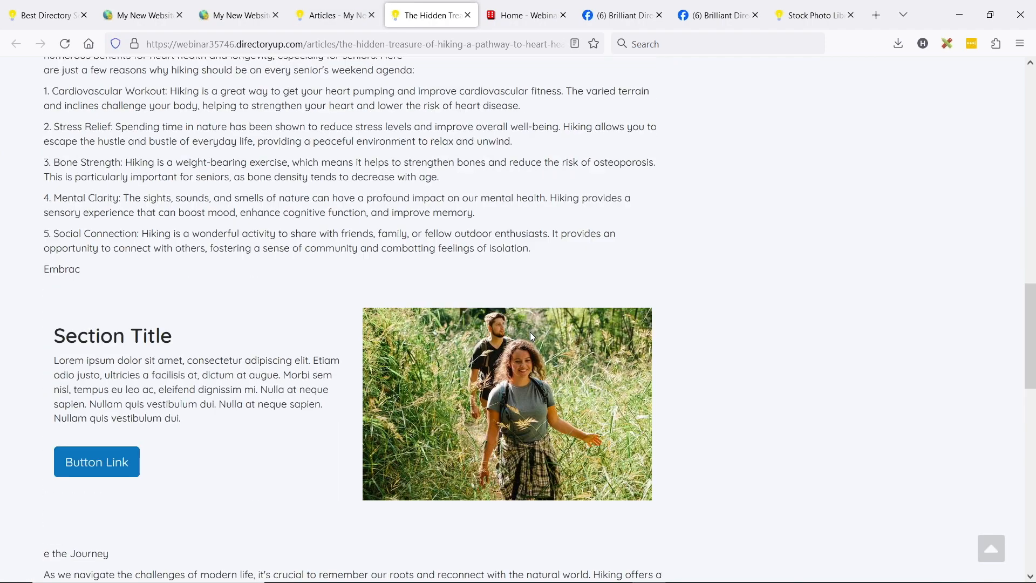
scroll(465, 313, down, 3)
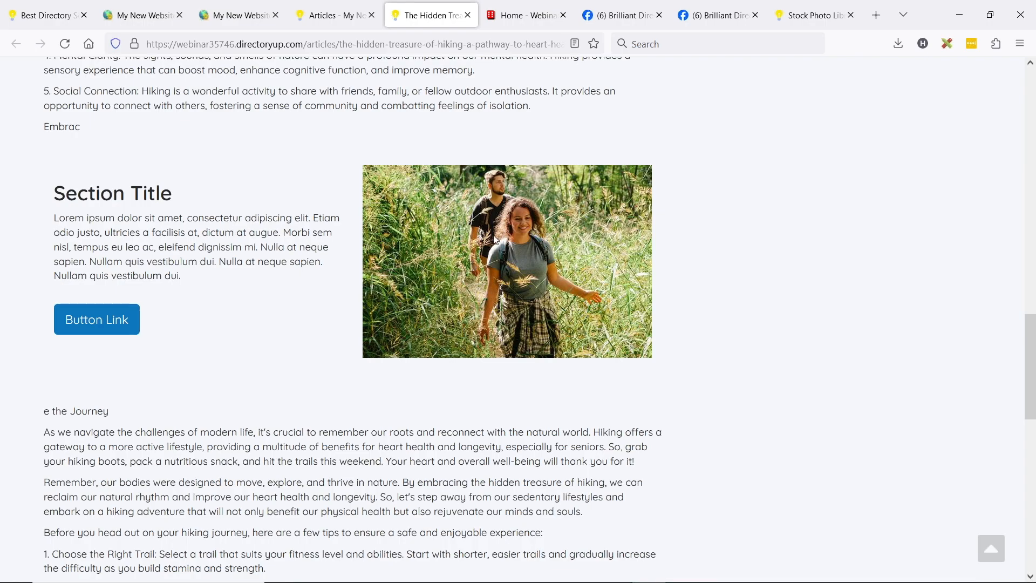
key(alt+Tab)
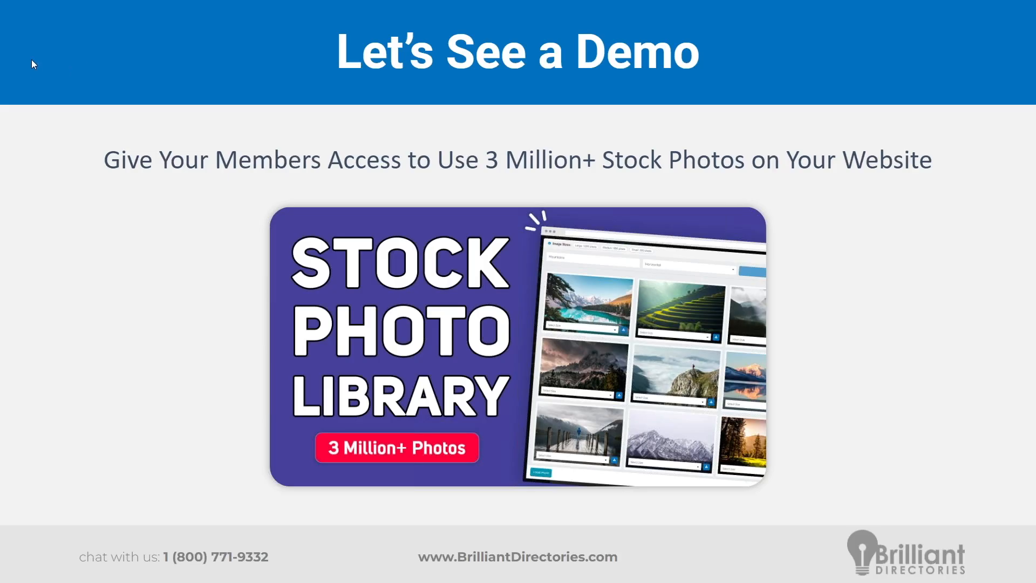
click(31, 60)
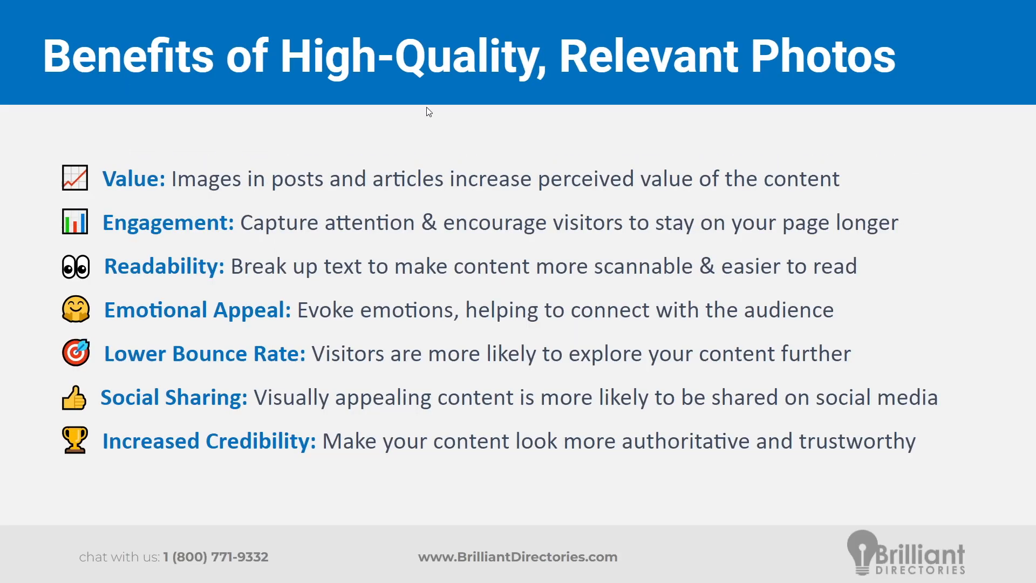